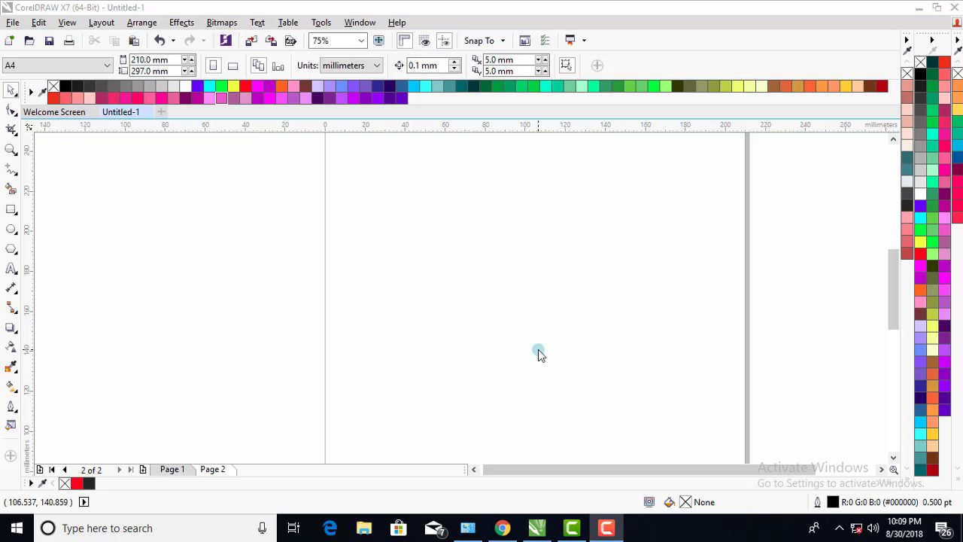
Step: Draw a rectangle about 133 × 79 mm in the middle of the page
{"action": "left_click", "coordinate": [11, 214]}
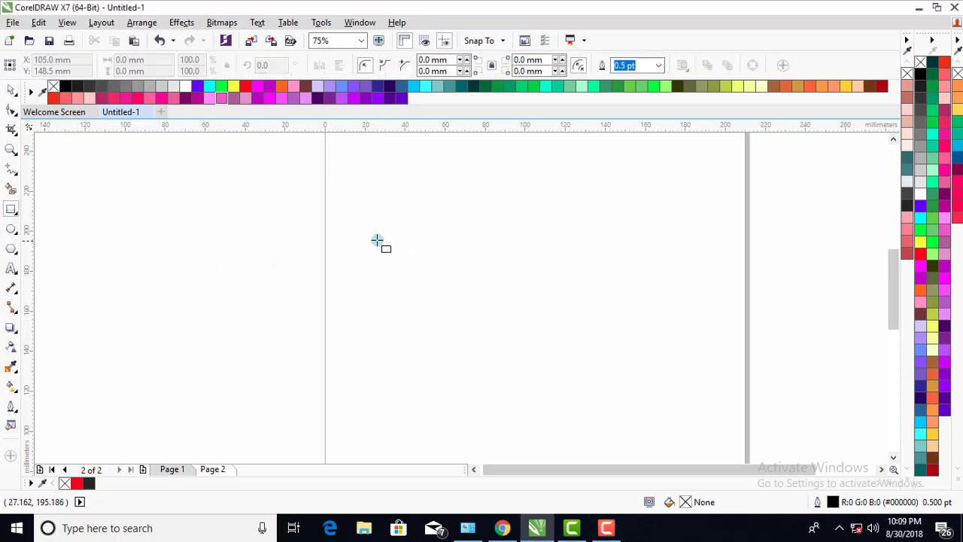
{"action": "mouse_move", "coordinate": [377, 240]}
{"action": "left_mouse_down"}
{"action": "mouse_move", "coordinate": [562, 371]}
{"action": "mouse_move", "coordinate": [634, 392]}
{"action": "left_mouse_up"}
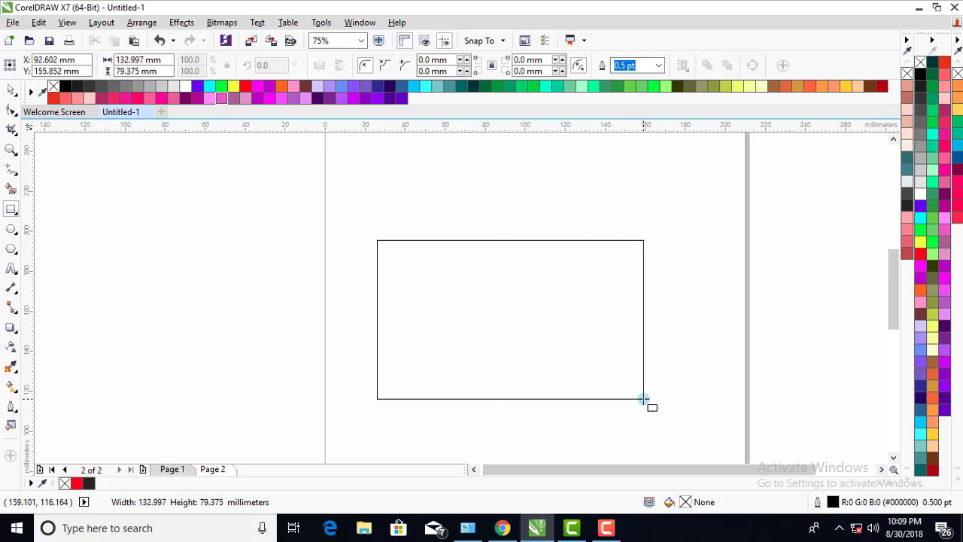
{"action": "left_click_drag", "start_coordinate": [634, 392], "coordinate": [643, 399]}
{"action": "left_click", "coordinate": [11, 90]}
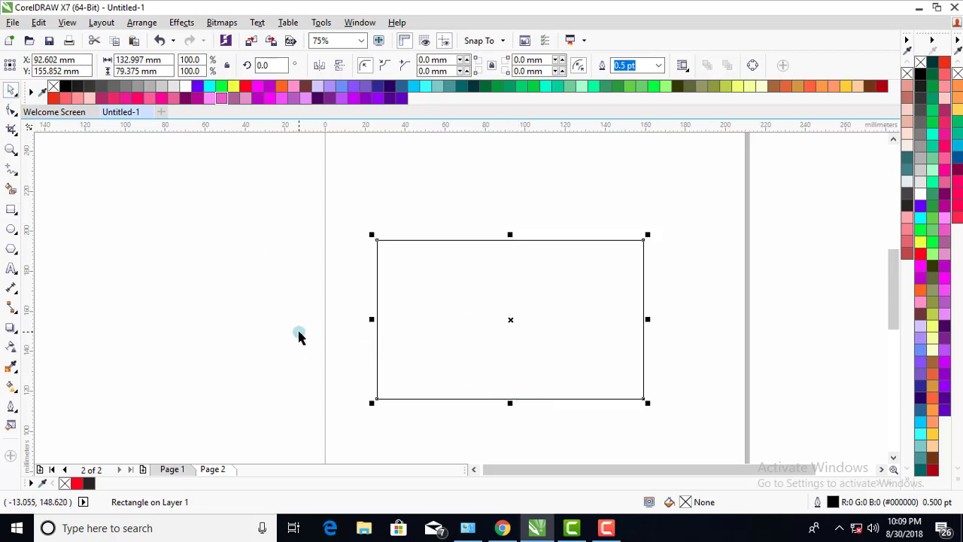
Step: Draw a straight diagonal line from the rectangle's top-left corner to below the rectangle
{"action": "left_click", "coordinate": [11, 168]}
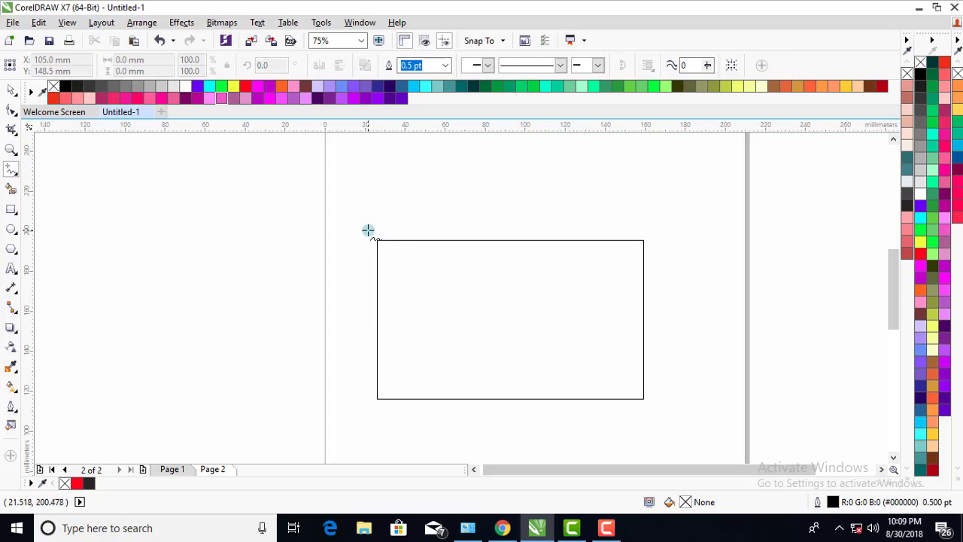
{"action": "left_click", "coordinate": [368, 230]}
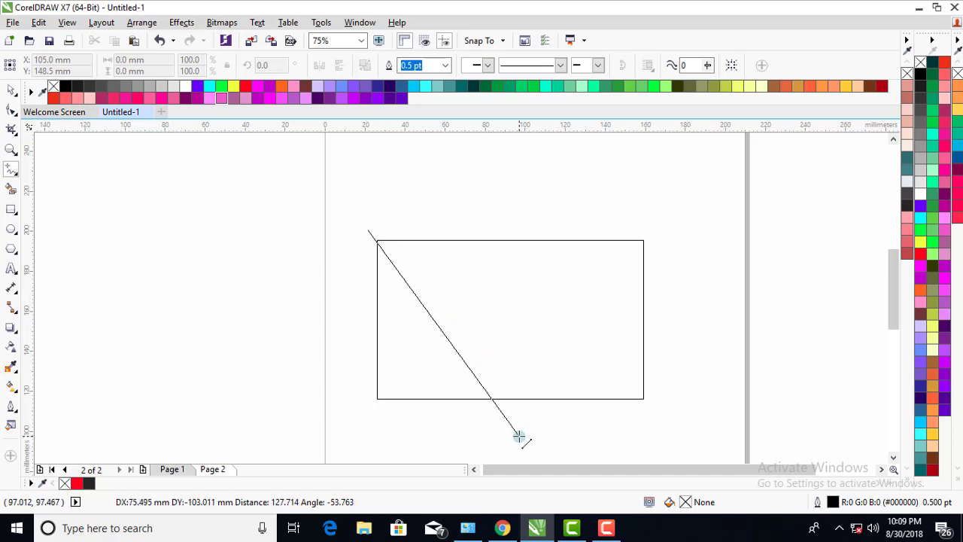
{"action": "left_click", "coordinate": [518, 436]}
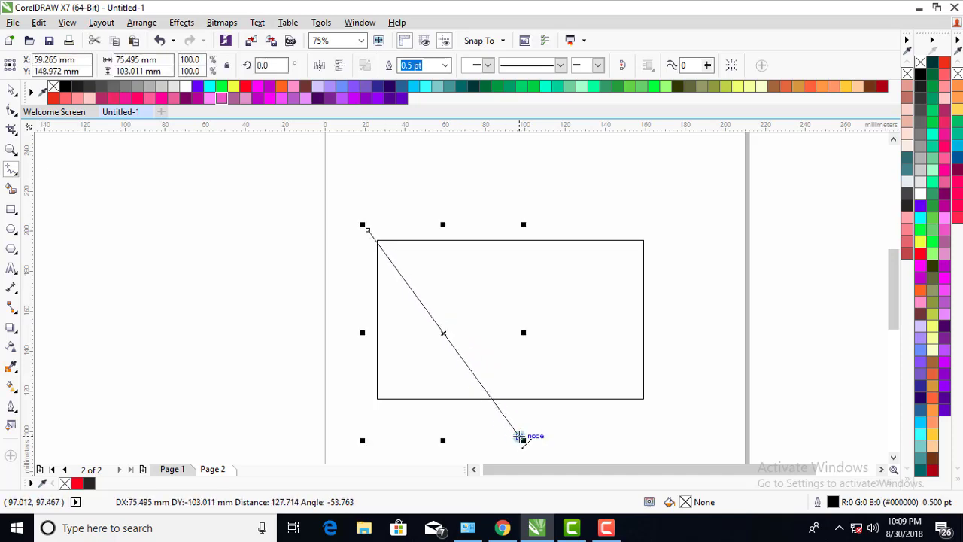
Step: Copy the diagonal to the right and repeat it three times for five evenly spaced lines
{"action": "left_click", "coordinate": [10, 90]}
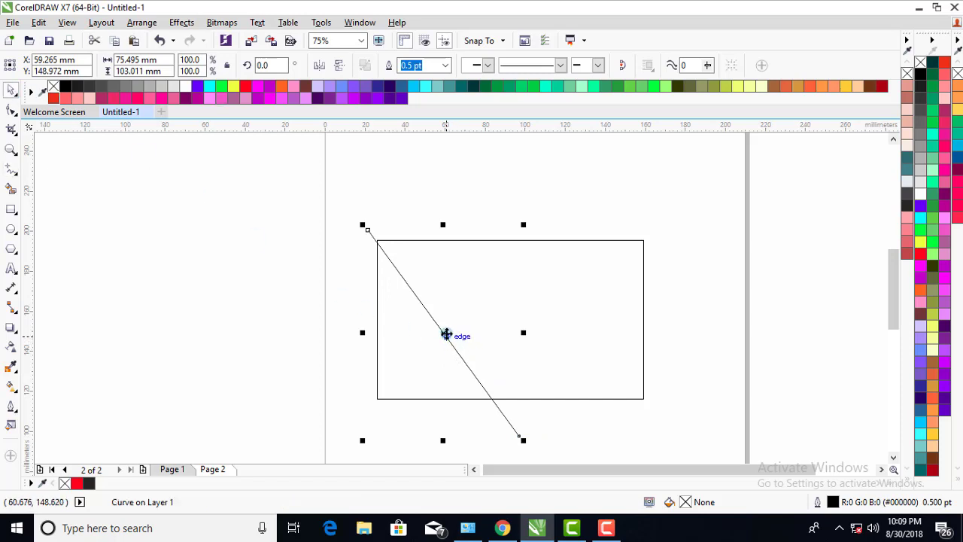
{"action": "left_click_drag", "start_coordinate": [444, 333], "coordinate": [471, 331]}
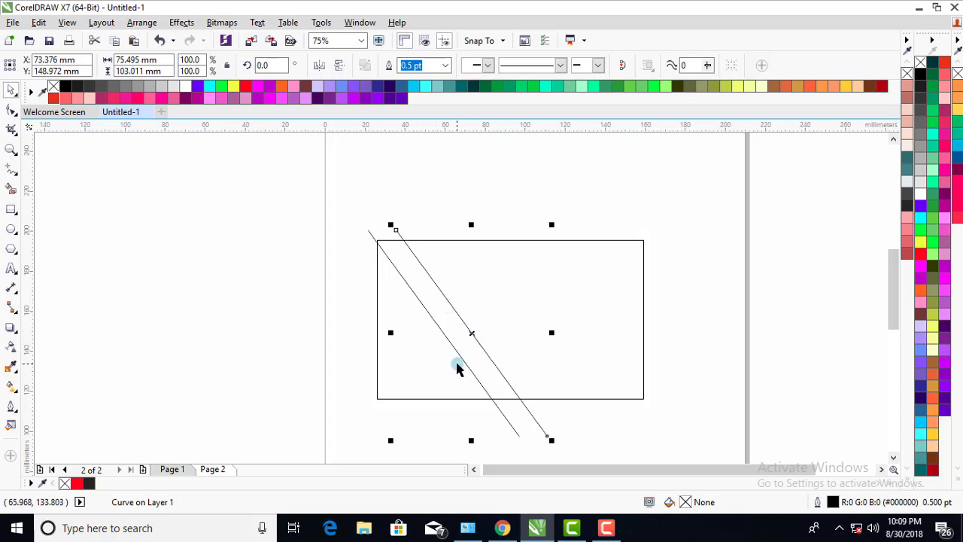
{"action": "key", "text": "ctrl+r"}
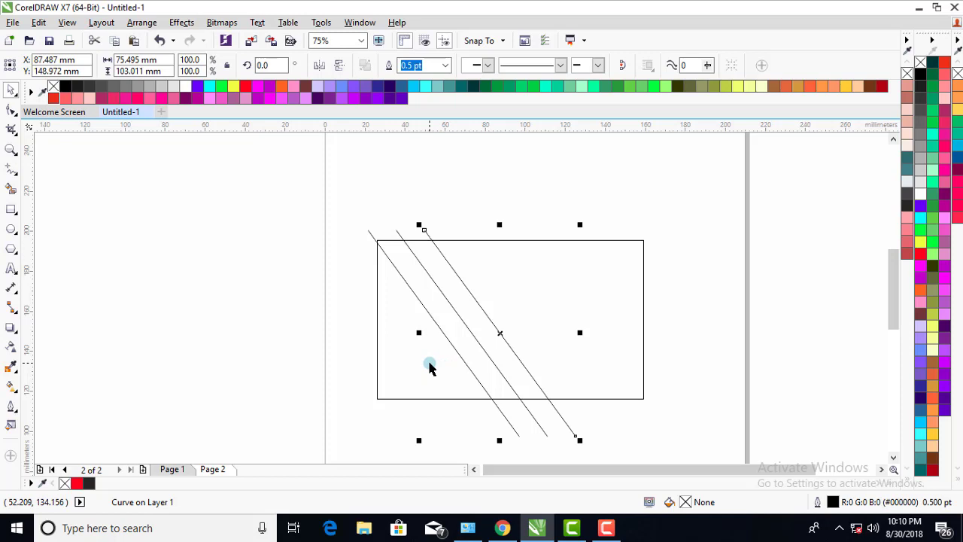
{"action": "key", "text": "ctrl+r"}
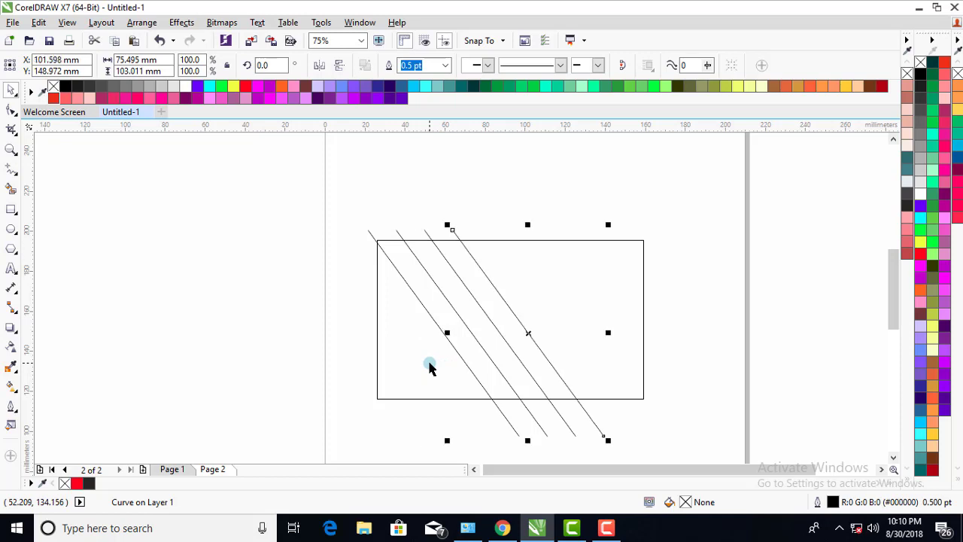
{"action": "key", "text": "ctrl+r"}
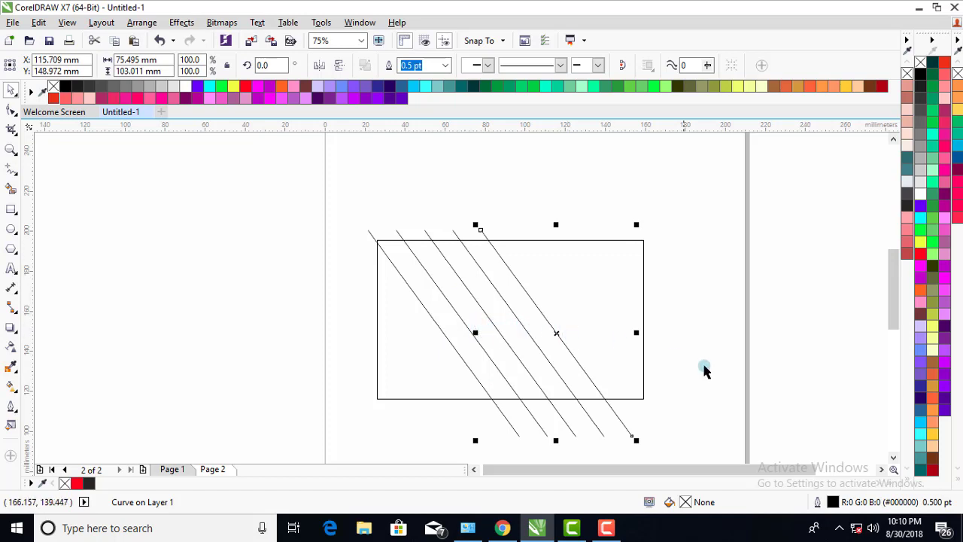
Step: Copy the last two diagonals further right with a wider gap, making seven stripes
{"action": "left_click", "coordinate": [592, 423], "text": "shift"}
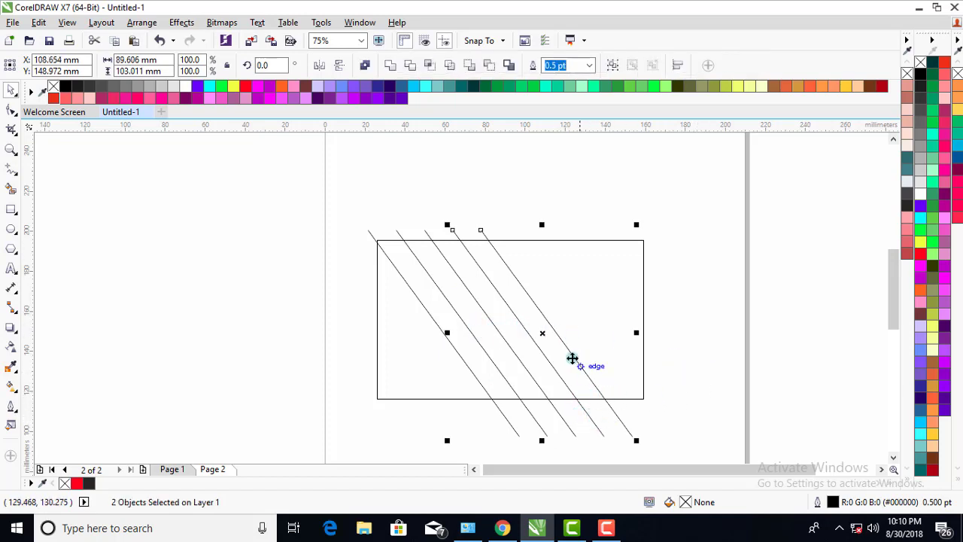
{"action": "left_click_drag", "start_coordinate": [544, 333], "coordinate": [625, 321]}
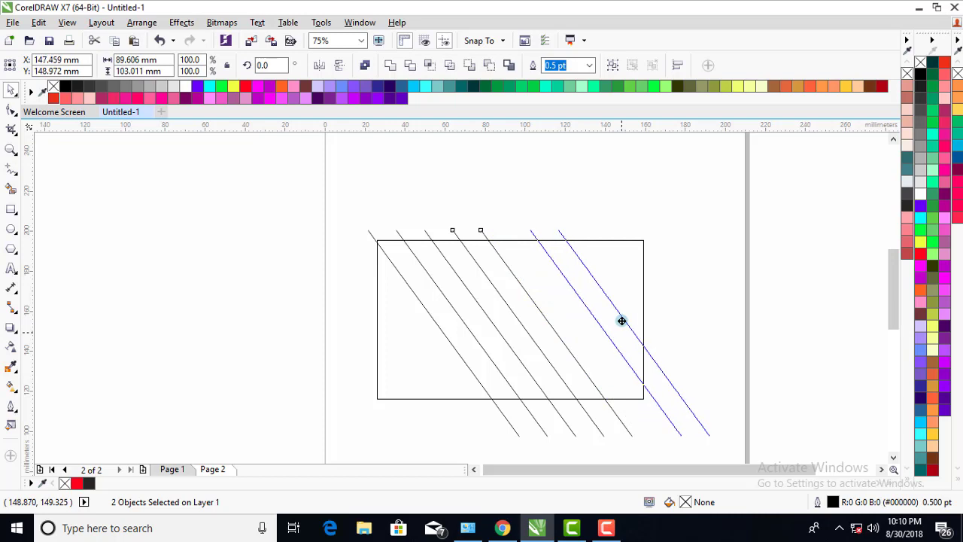
{"action": "left_click_drag", "start_coordinate": [625, 321], "coordinate": [625, 314]}
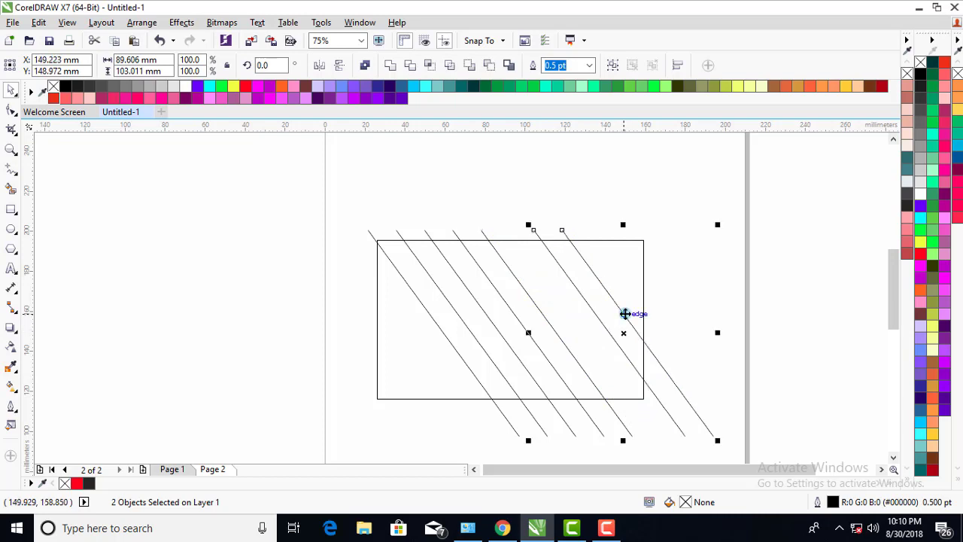
{"action": "scroll", "coordinate": [570, 292], "scroll_direction": "down", "scroll_amount": 1}
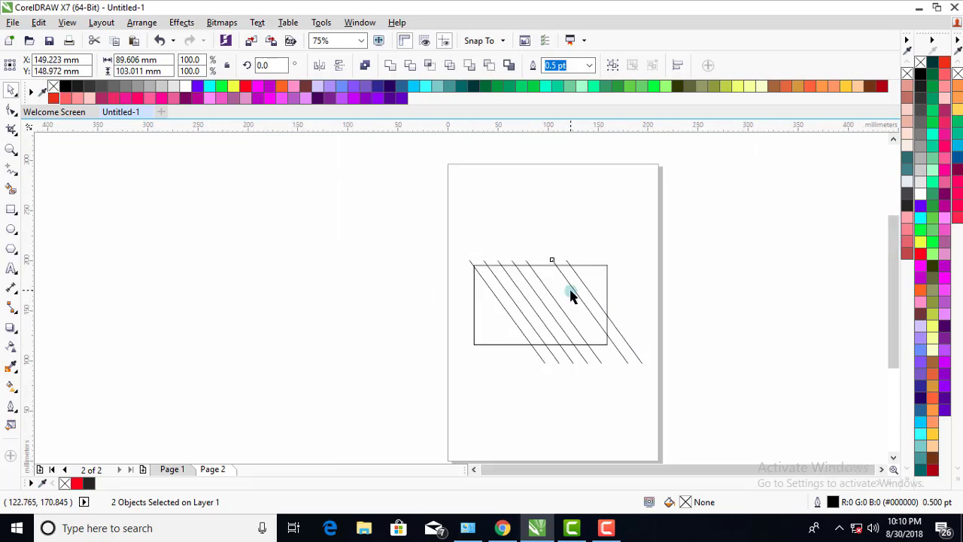
{"action": "scroll", "coordinate": [602, 336], "scroll_direction": "up", "scroll_amount": 1}
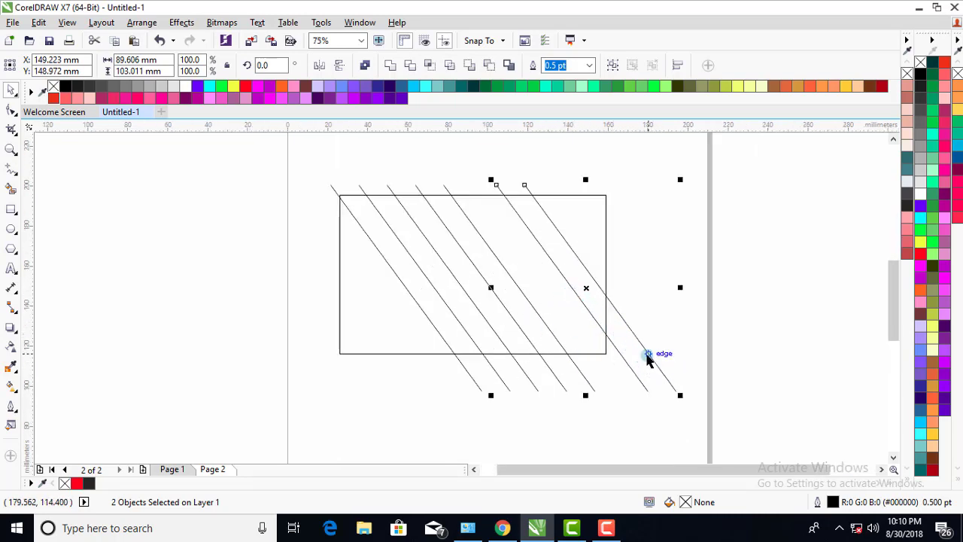
Step: Copy two diagonal lines to the rectangle's left and rotate them to horizontal
{"action": "left_click_drag", "start_coordinate": [636, 340], "coordinate": [285, 337]}
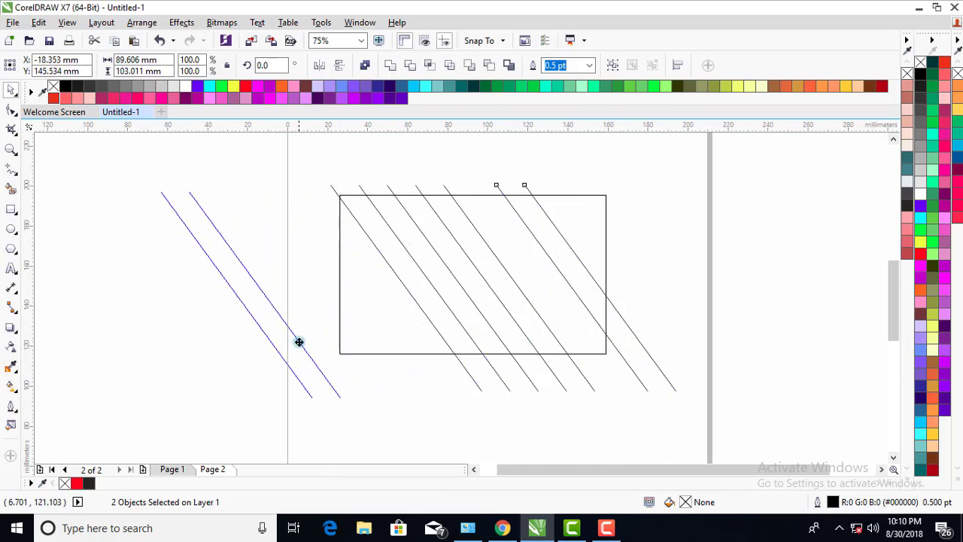
{"action": "left_click", "coordinate": [282, 322]}
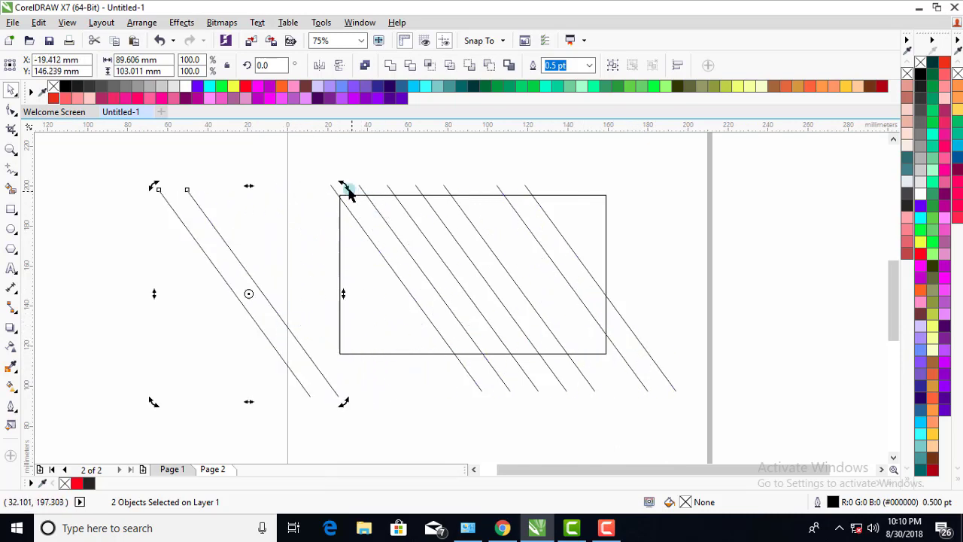
{"action": "left_click_drag", "start_coordinate": [340, 182], "coordinate": [208, 157]}
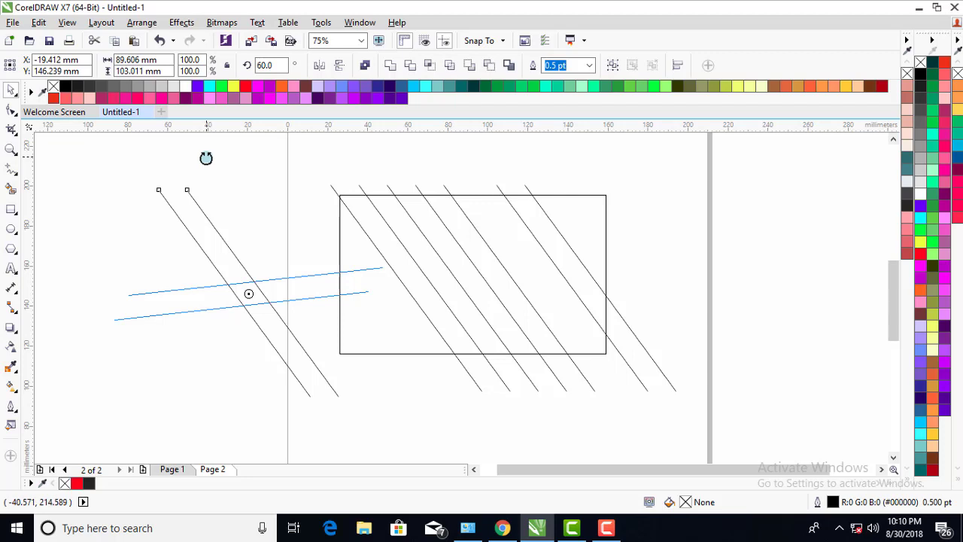
{"action": "mouse_move", "coordinate": [206, 158]}
{"action": "left_mouse_down"}
{"action": "mouse_move", "coordinate": [239, 180]}
{"action": "mouse_move", "coordinate": [221, 172]}
{"action": "left_mouse_up"}
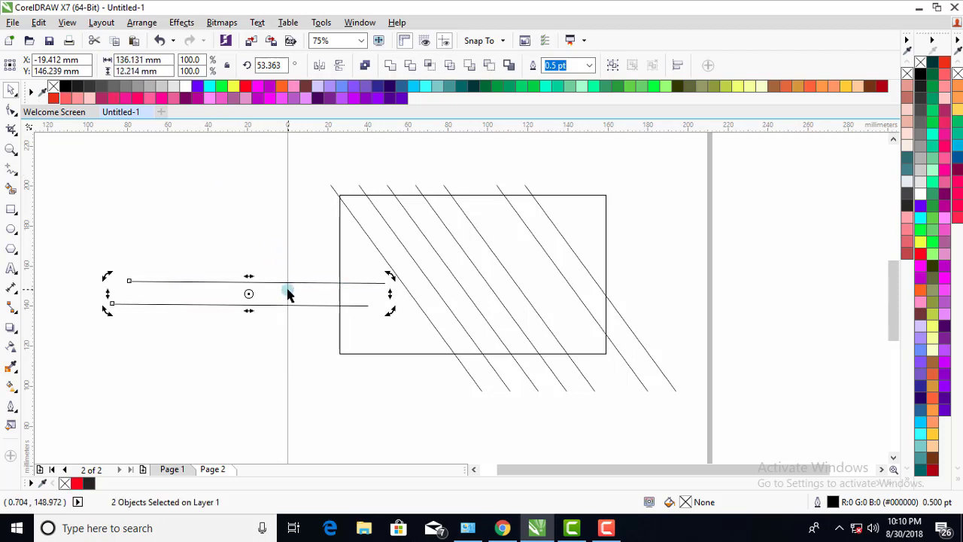
{"action": "left_click", "coordinate": [264, 251]}
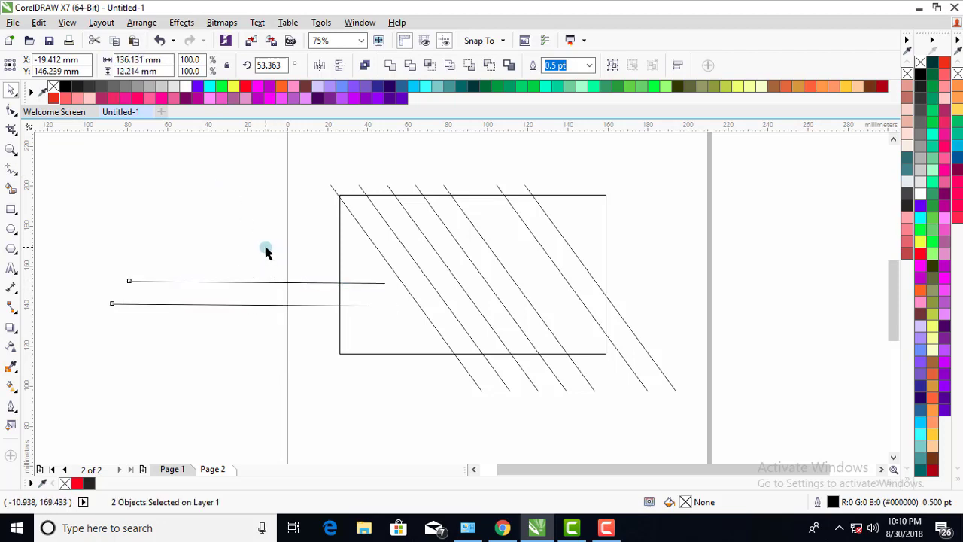
Step: Select both horizontal lines together
{"action": "left_click", "coordinate": [265, 283]}
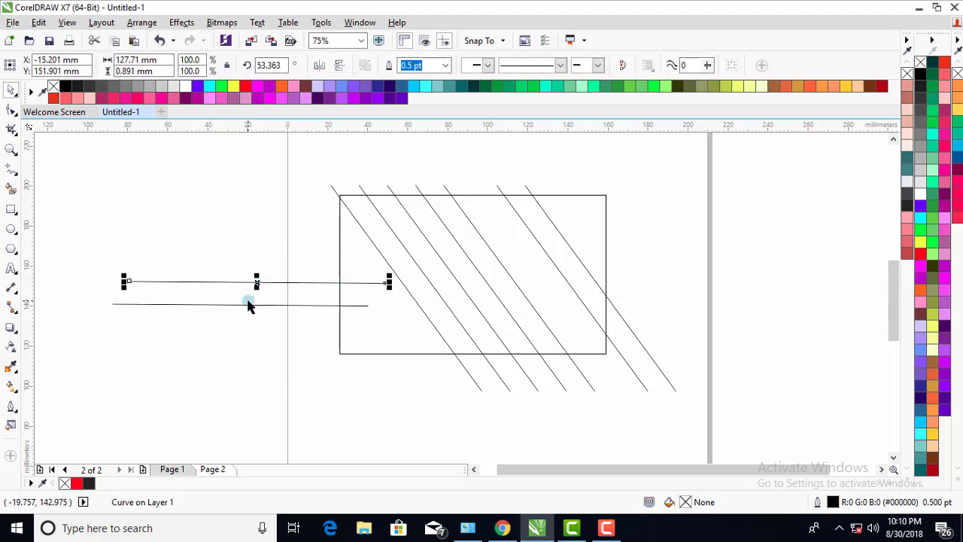
{"action": "left_click", "coordinate": [249, 306]}
{"action": "left_click", "coordinate": [248, 304]}
{"action": "left_click", "coordinate": [254, 281], "text": "shift"}
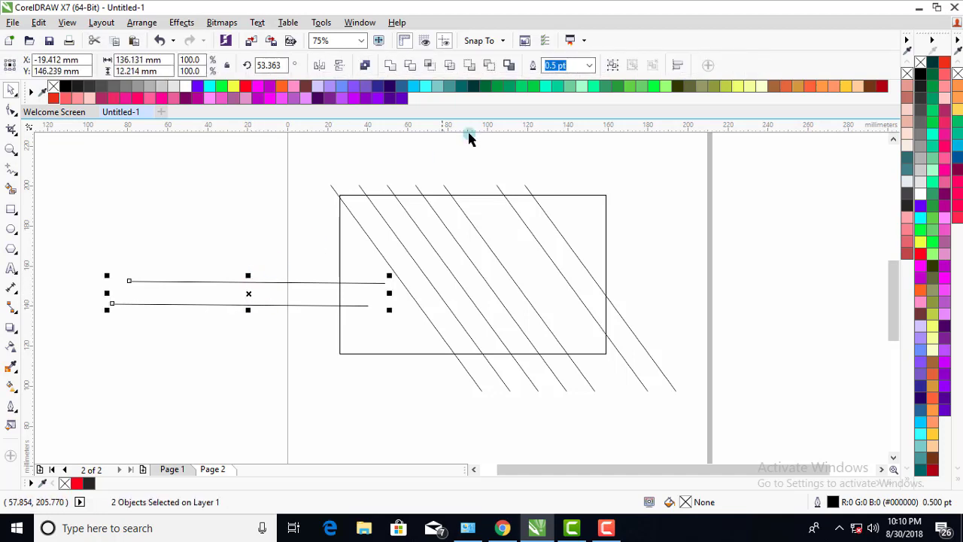
Step: Group the horizontal pair, move it onto the rectangle's bottom edge, and delete the rectangle
{"action": "key", "text": "ctrl+g"}
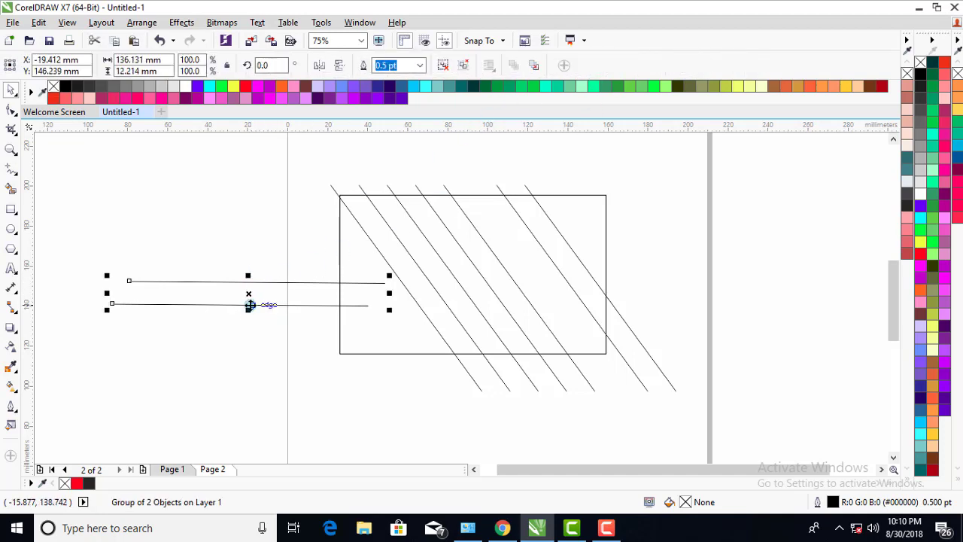
{"action": "left_click_drag", "start_coordinate": [249, 299], "coordinate": [530, 352]}
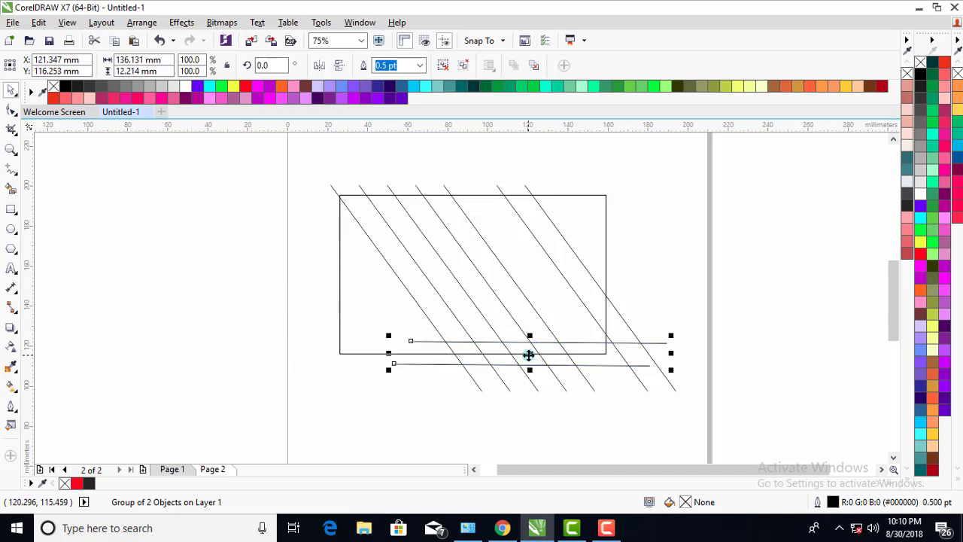
{"action": "left_click", "coordinate": [600, 197]}
{"action": "left_click", "coordinate": [584, 195]}
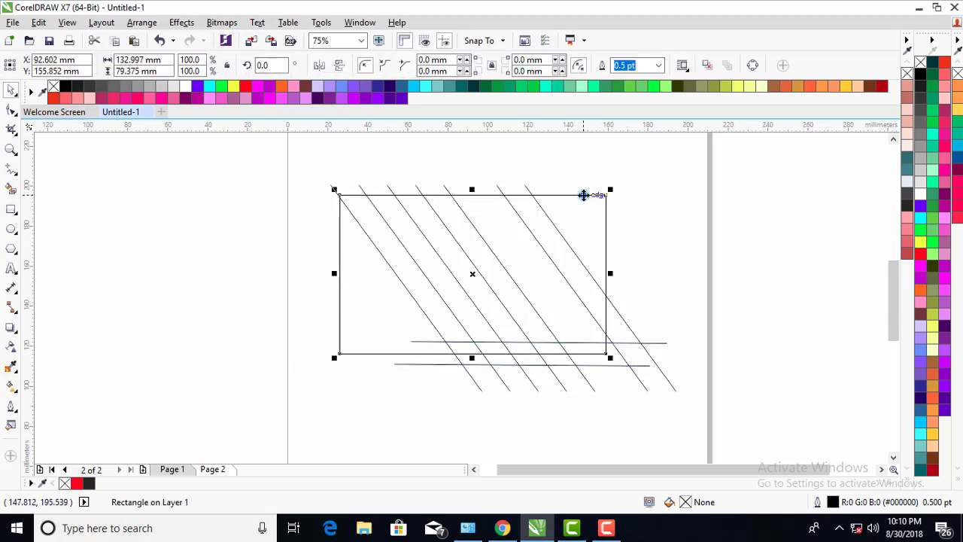
{"action": "key", "text": "Delete"}
{"action": "scroll", "coordinate": [565, 351], "scroll_direction": "down", "scroll_amount": 1}
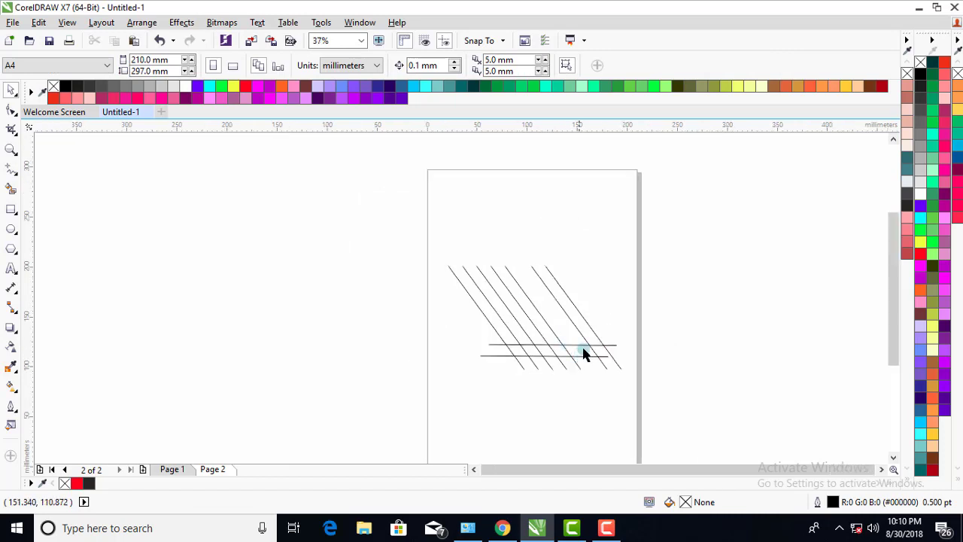
{"action": "scroll", "coordinate": [582, 350], "scroll_direction": "up", "scroll_amount": 1}
Step: Stretch the horizontal pair to about 212 mm and place a copy near the diagonals' tops
{"action": "left_click", "coordinate": [588, 366]}
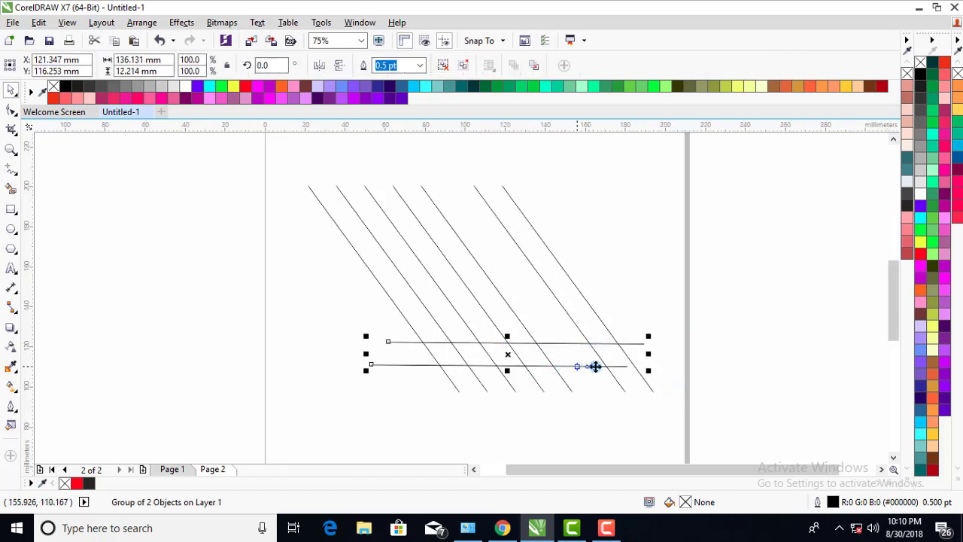
{"action": "left_click_drag", "start_coordinate": [665, 354], "coordinate": [707, 353]}
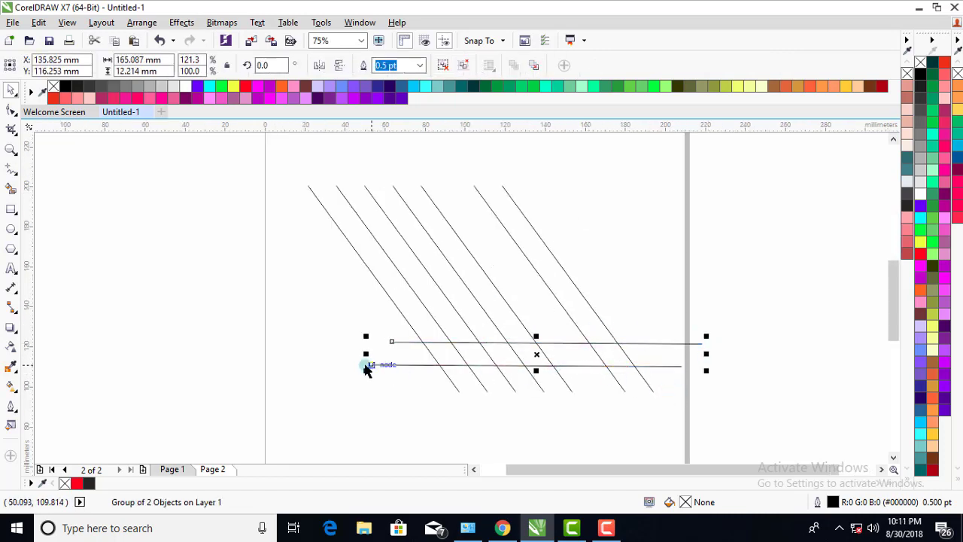
{"action": "left_click_drag", "start_coordinate": [364, 355], "coordinate": [271, 354]}
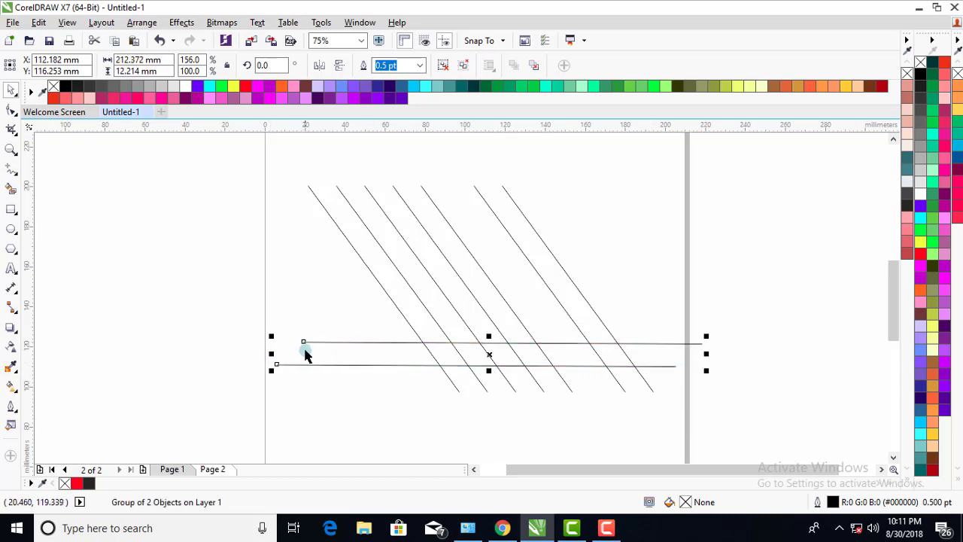
{"action": "scroll", "coordinate": [306, 348], "scroll_direction": "down", "scroll_amount": 1}
{"action": "scroll", "coordinate": [416, 376], "scroll_direction": "up", "scroll_amount": 1}
{"action": "scroll", "coordinate": [390, 355], "scroll_direction": "up", "scroll_amount": 1}
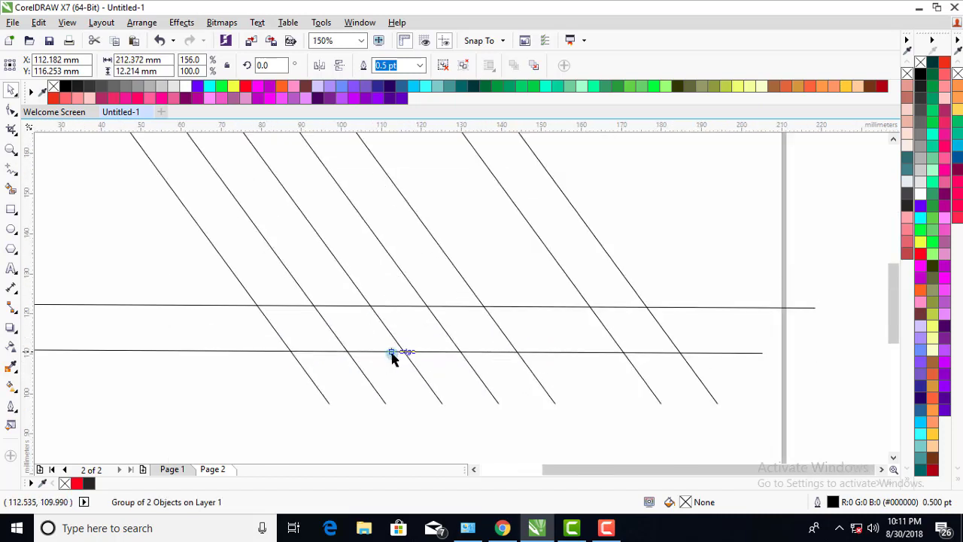
{"action": "scroll", "coordinate": [391, 355], "scroll_direction": "down", "scroll_amount": 1}
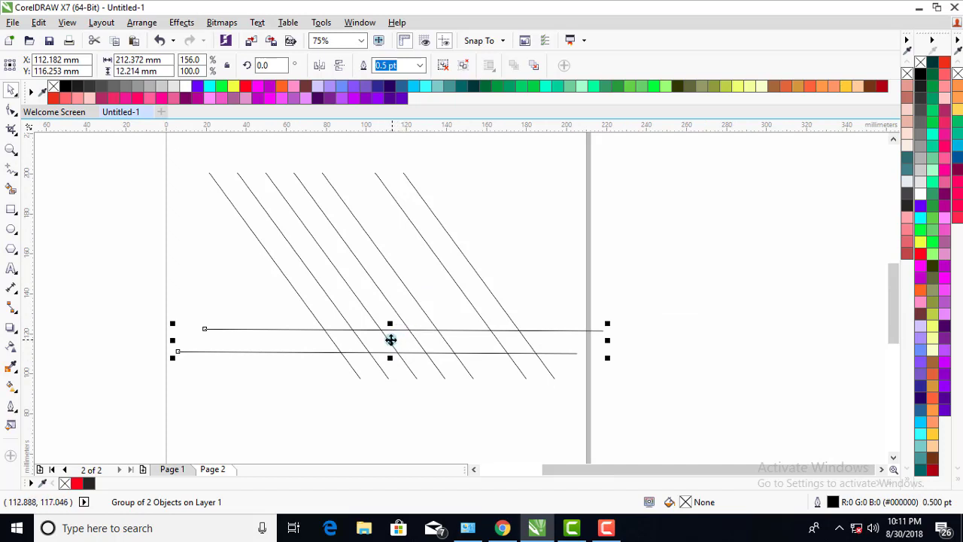
{"action": "mouse_move", "coordinate": [390, 340]}
{"action": "left_mouse_down"}
{"action": "mouse_move", "coordinate": [387, 347]}
{"action": "mouse_move", "coordinate": [383, 188]}
{"action": "left_mouse_up"}
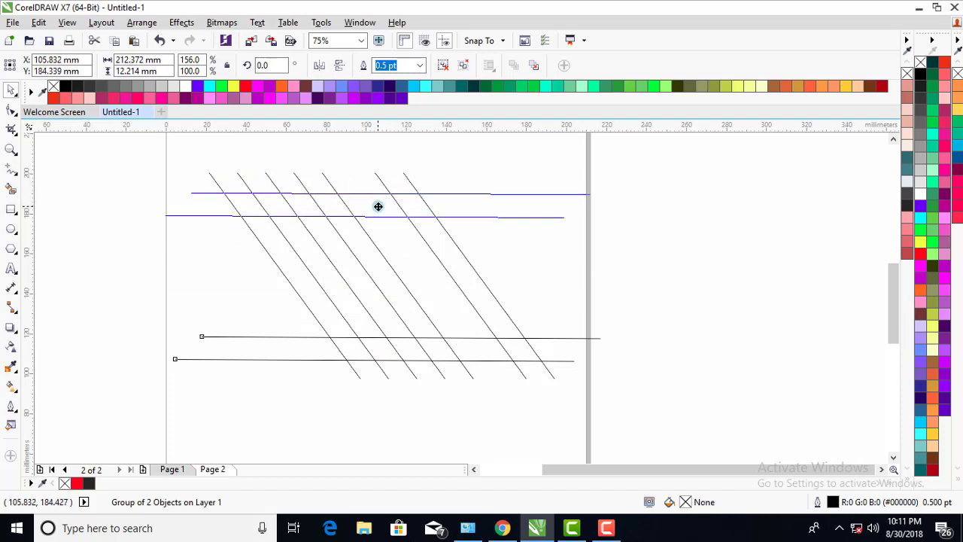
{"action": "left_click_drag", "start_coordinate": [384, 188], "coordinate": [378, 201]}
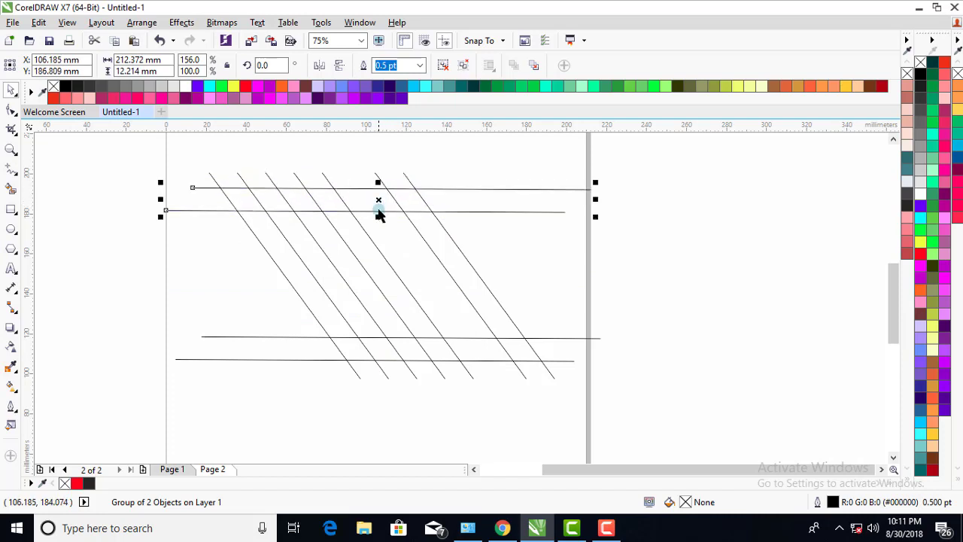
Step: Select the two rightmost diagonal lines and group them
{"action": "left_click", "coordinate": [382, 344]}
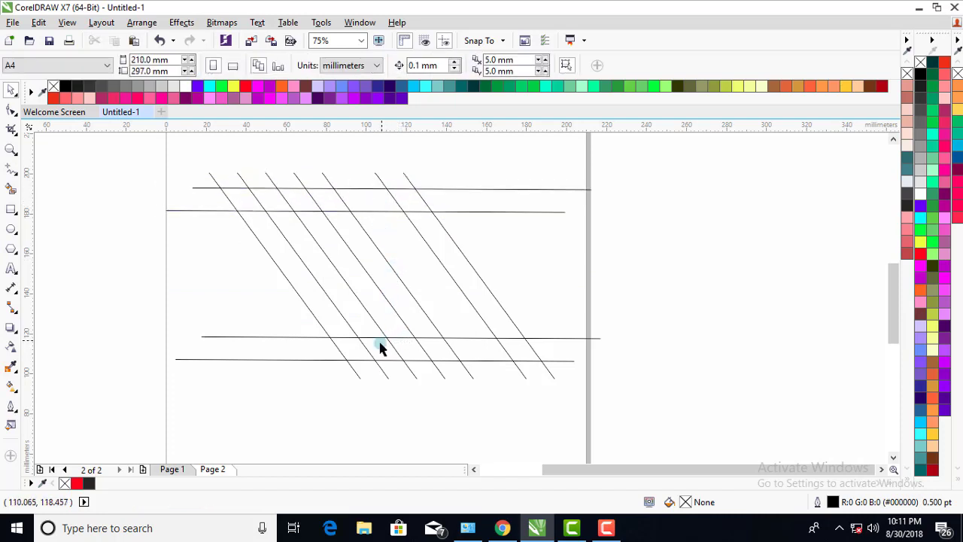
{"action": "left_click", "coordinate": [378, 359]}
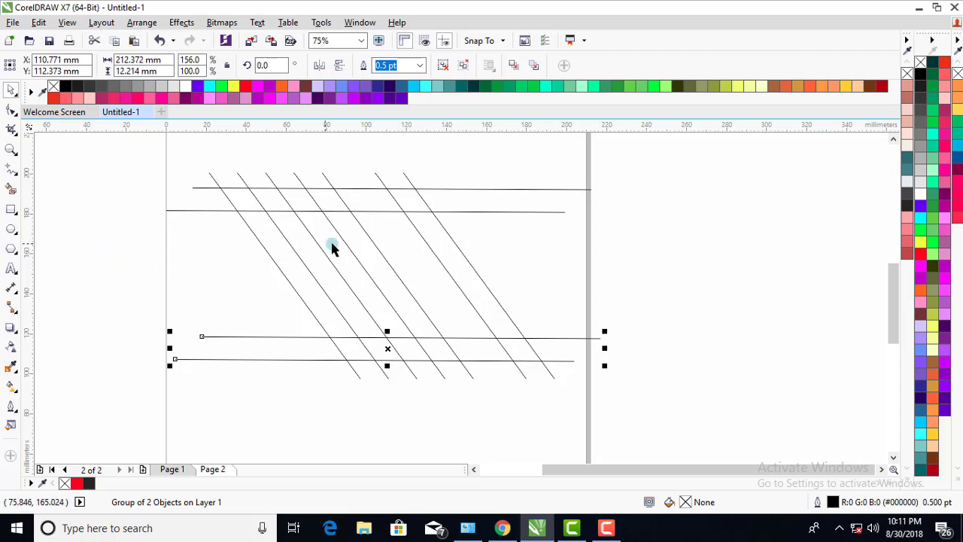
{"action": "scroll", "coordinate": [370, 240], "scroll_direction": "up", "scroll_amount": 2}
{"action": "scroll", "coordinate": [371, 240], "scroll_direction": "down", "scroll_amount": 2}
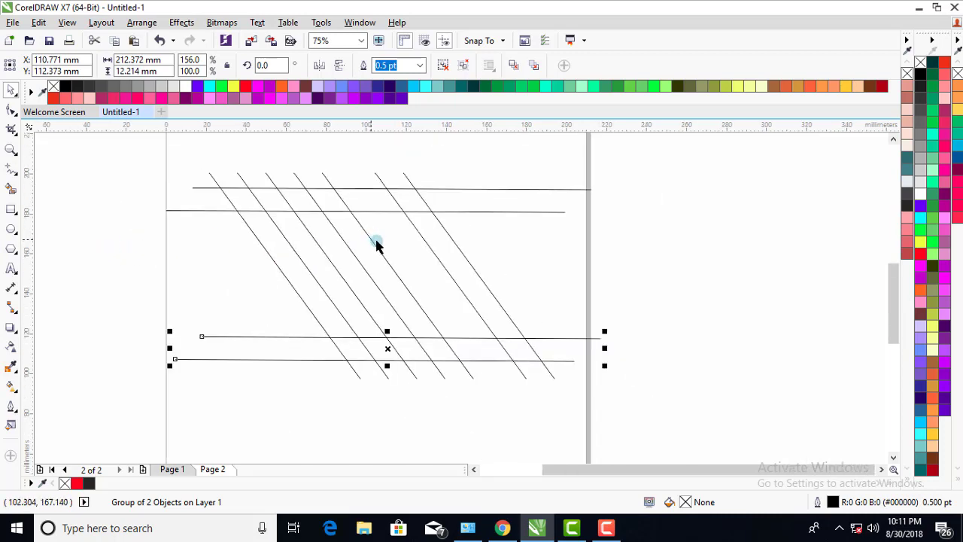
{"action": "left_click", "coordinate": [439, 267]}
{"action": "left_click", "coordinate": [443, 266]}
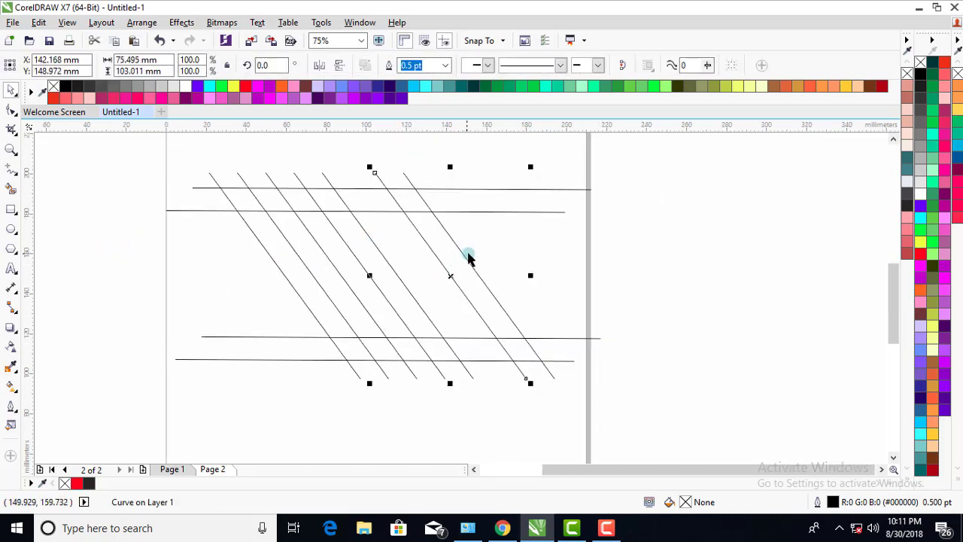
{"action": "left_click", "coordinate": [462, 257], "text": "shift"}
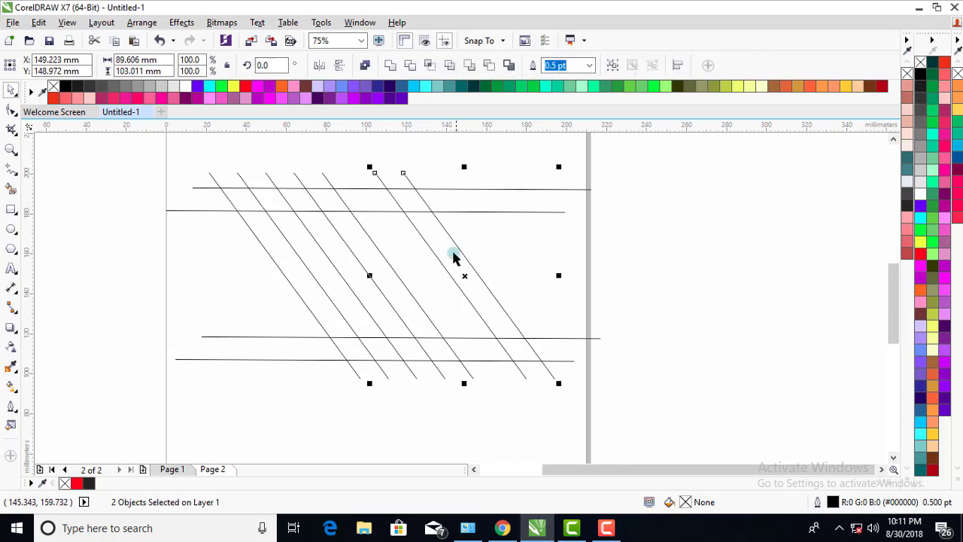
{"action": "left_click", "coordinate": [613, 65]}
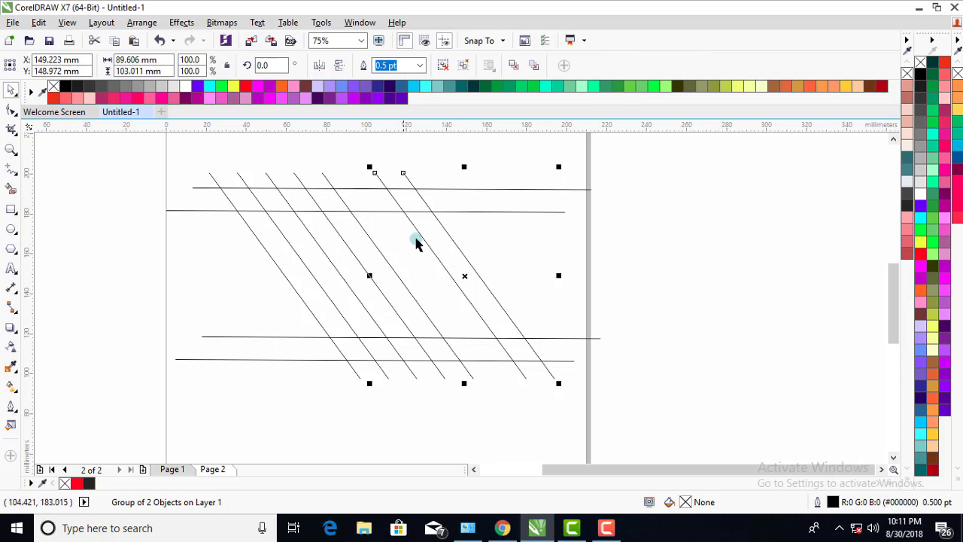
Step: Copy and paste the grouped diagonals, then mirror the copy horizontally
{"action": "right_click", "coordinate": [456, 244]}
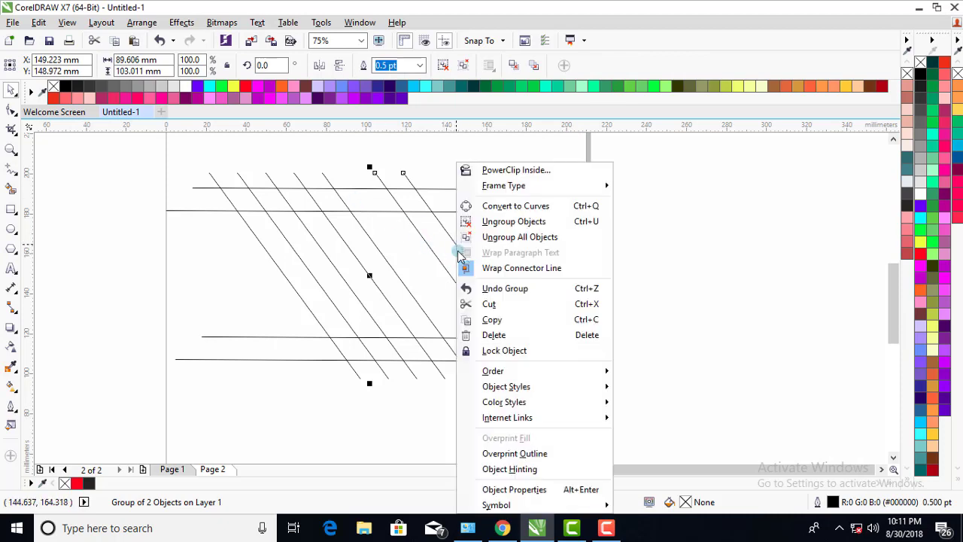
{"action": "left_click", "coordinate": [496, 320]}
{"action": "right_click", "coordinate": [612, 253]}
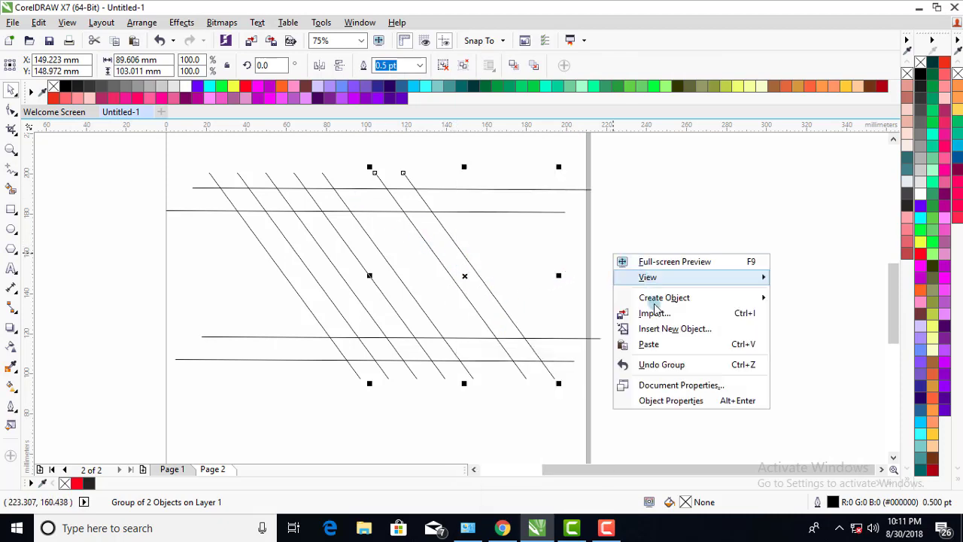
{"action": "left_click", "coordinate": [664, 341]}
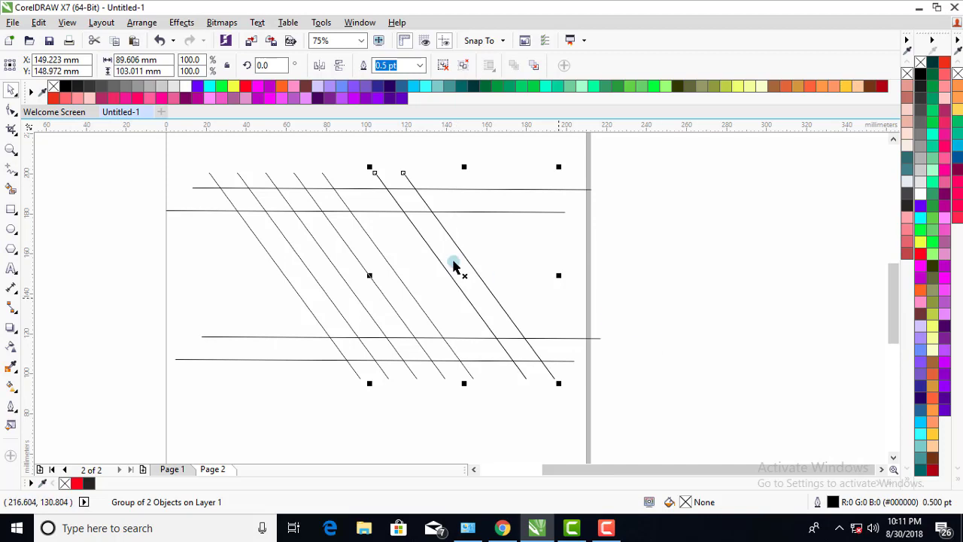
{"action": "left_click", "coordinate": [319, 66]}
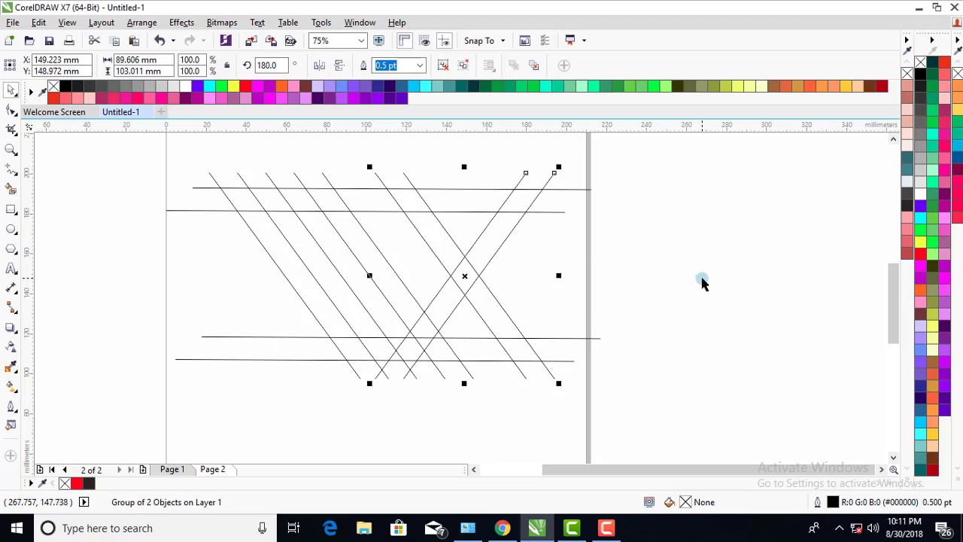
{"action": "left_click", "coordinate": [701, 281]}
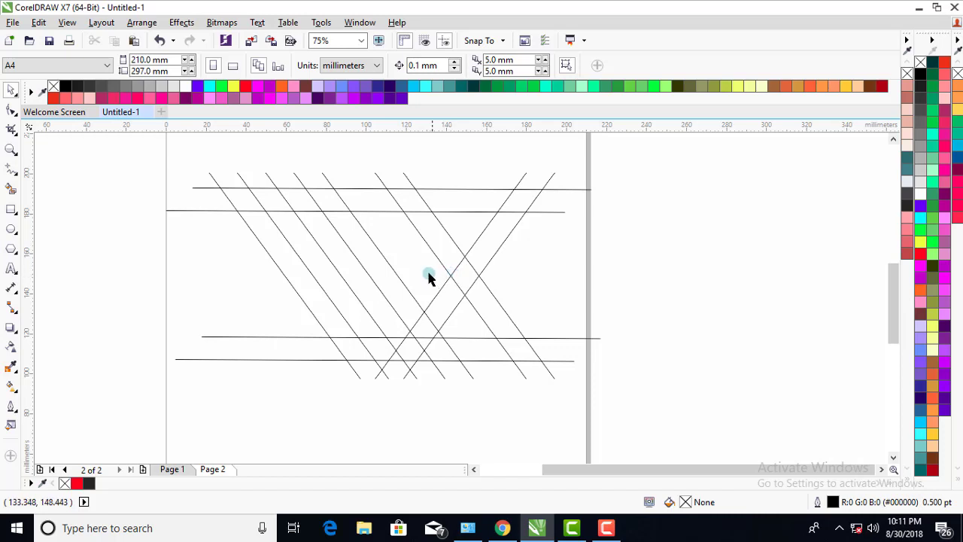
Step: Draw a circle and move it to the upper centre of the line grid
{"action": "left_click", "coordinate": [10, 231]}
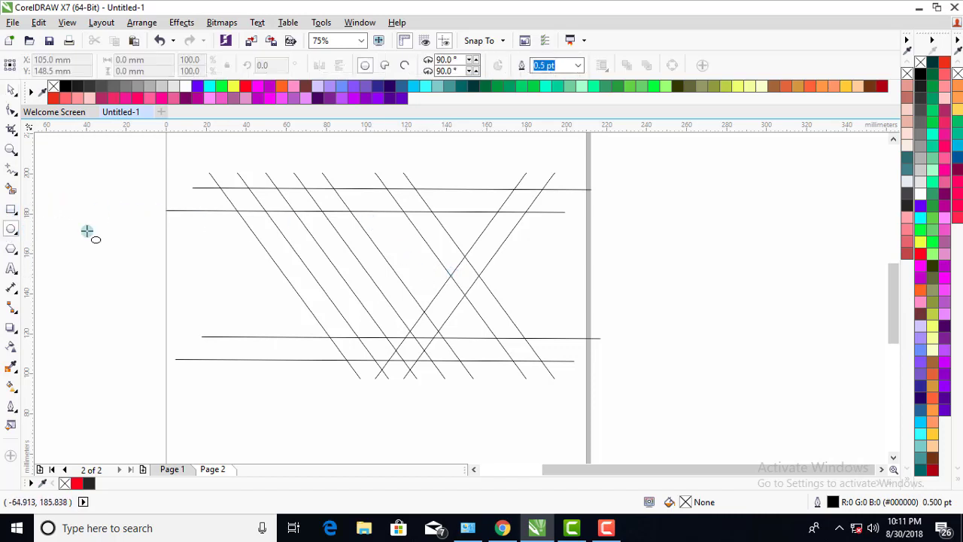
{"action": "left_click_drag", "start_coordinate": [173, 242], "coordinate": [286, 338]}
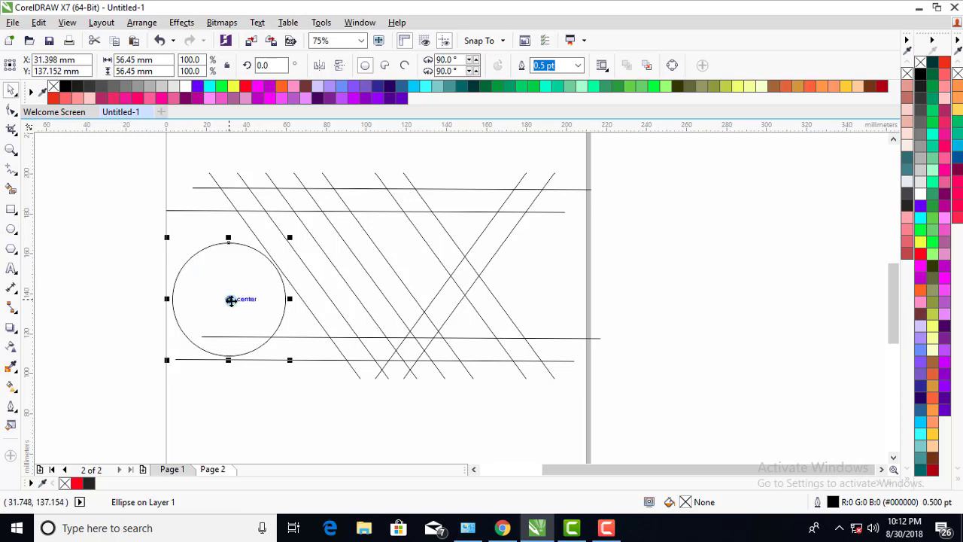
{"action": "left_click_drag", "start_coordinate": [230, 300], "coordinate": [388, 242]}
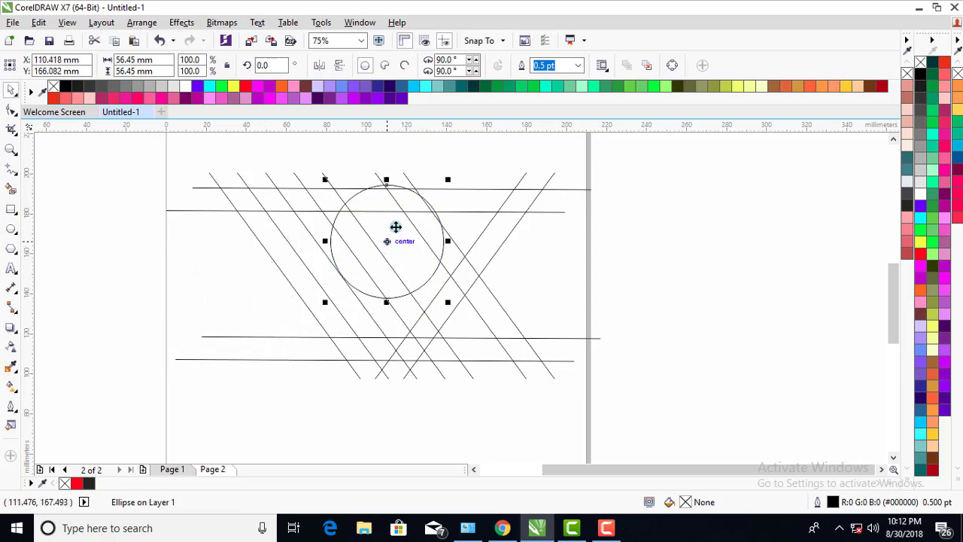
{"action": "scroll", "coordinate": [396, 226], "scroll_direction": "up", "scroll_amount": 2}
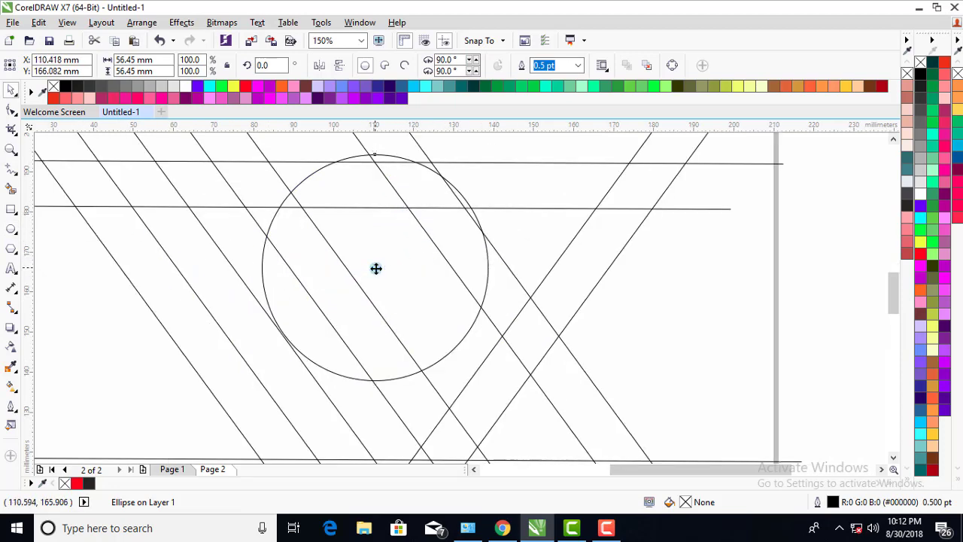
{"action": "left_click_drag", "start_coordinate": [371, 270], "coordinate": [361, 276]}
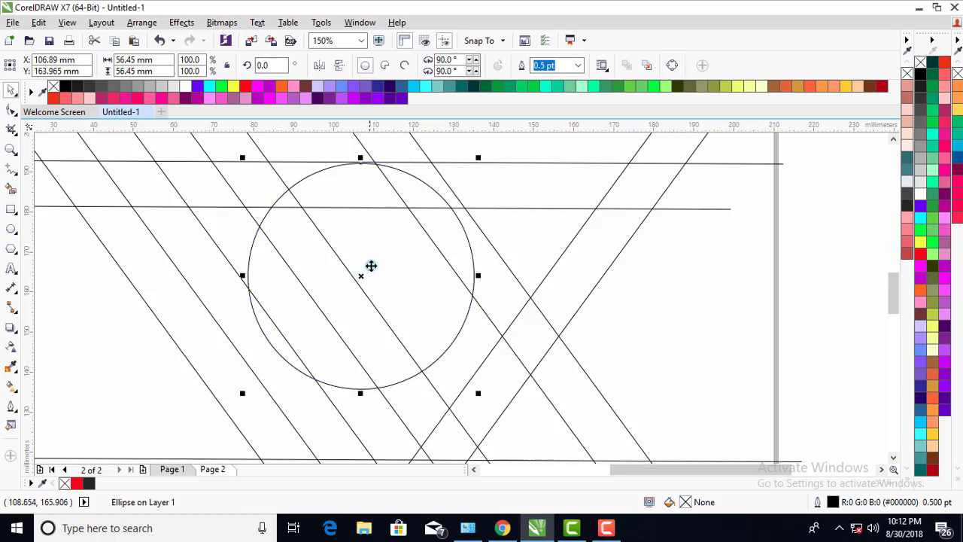
{"action": "scroll", "coordinate": [372, 265], "scroll_direction": "down", "scroll_amount": 2}
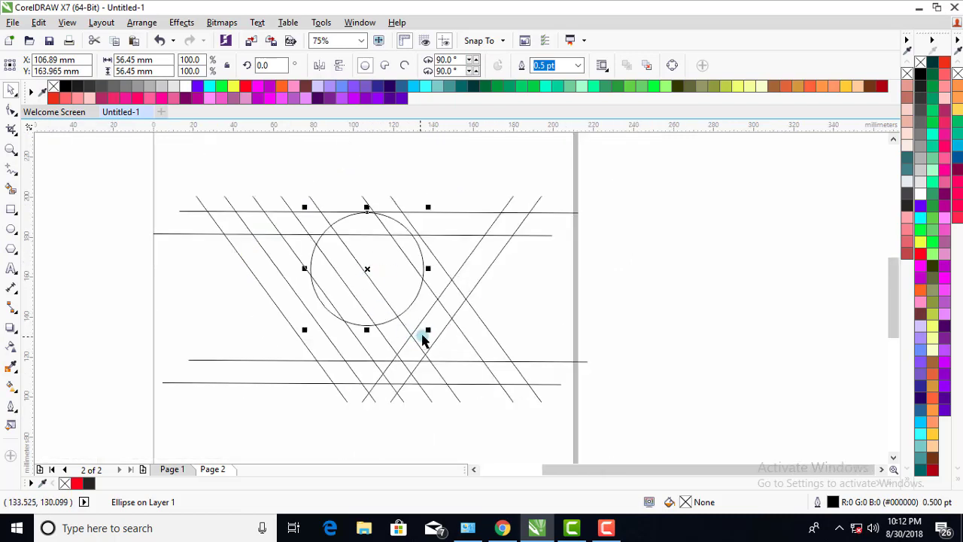
Step: Shrink the circle to about 46.9 mm and settle its top onto the uppermost horizontal line
{"action": "left_click_drag", "start_coordinate": [426, 329], "coordinate": [415, 316]}
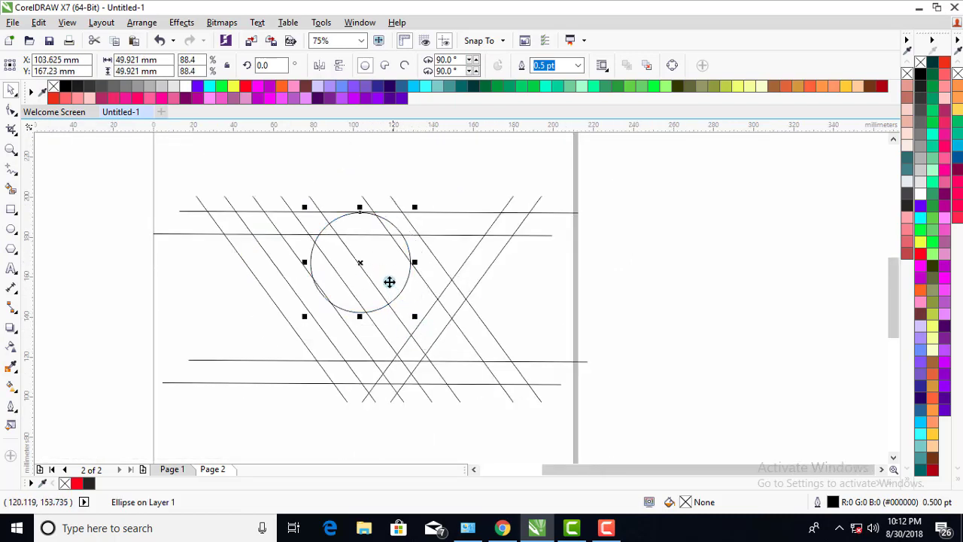
{"action": "scroll", "coordinate": [385, 275], "scroll_direction": "down", "scroll_amount": 1}
{"action": "scroll", "coordinate": [377, 284], "scroll_direction": "up", "scroll_amount": 1}
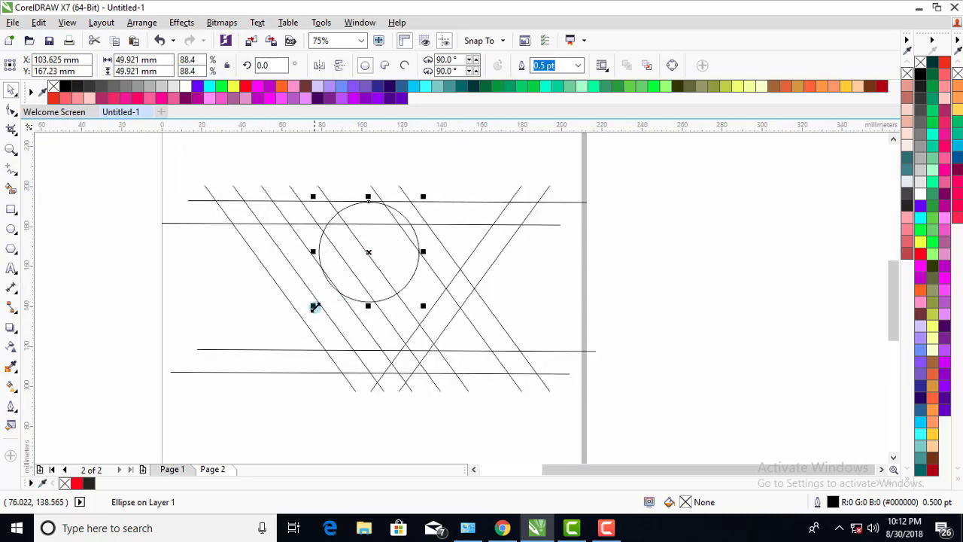
{"action": "left_click_drag", "start_coordinate": [315, 307], "coordinate": [323, 298]}
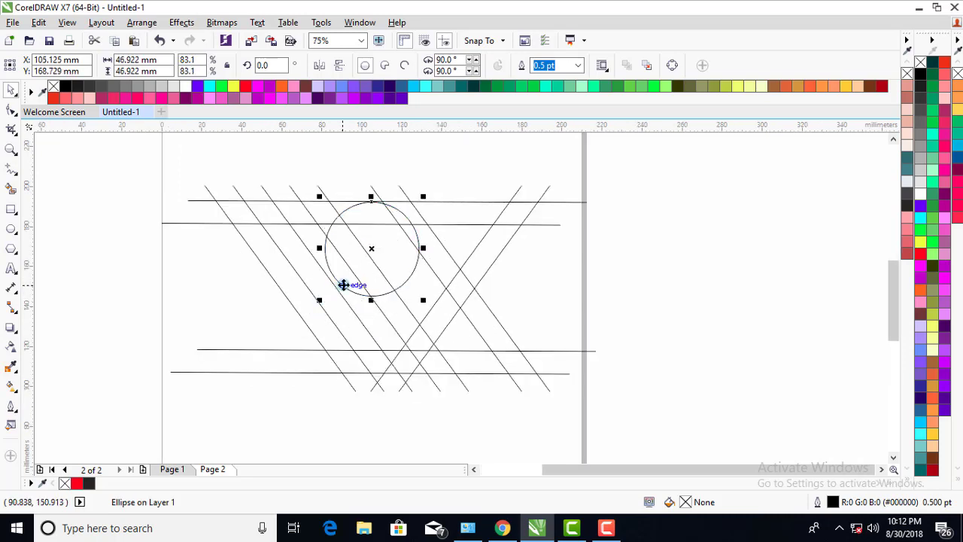
{"action": "scroll", "coordinate": [396, 251], "scroll_direction": "up", "scroll_amount": 1}
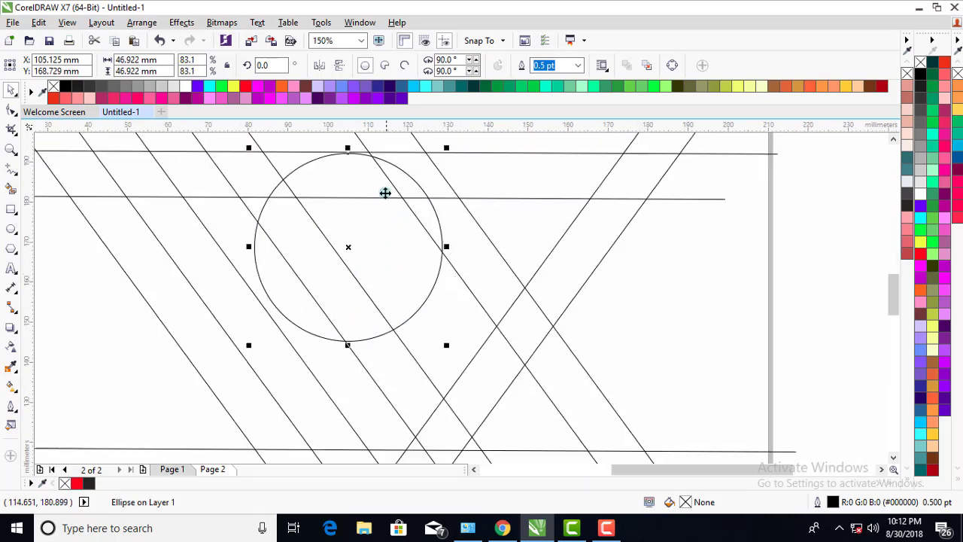
{"action": "left_click_drag", "start_coordinate": [350, 249], "coordinate": [350, 248]}
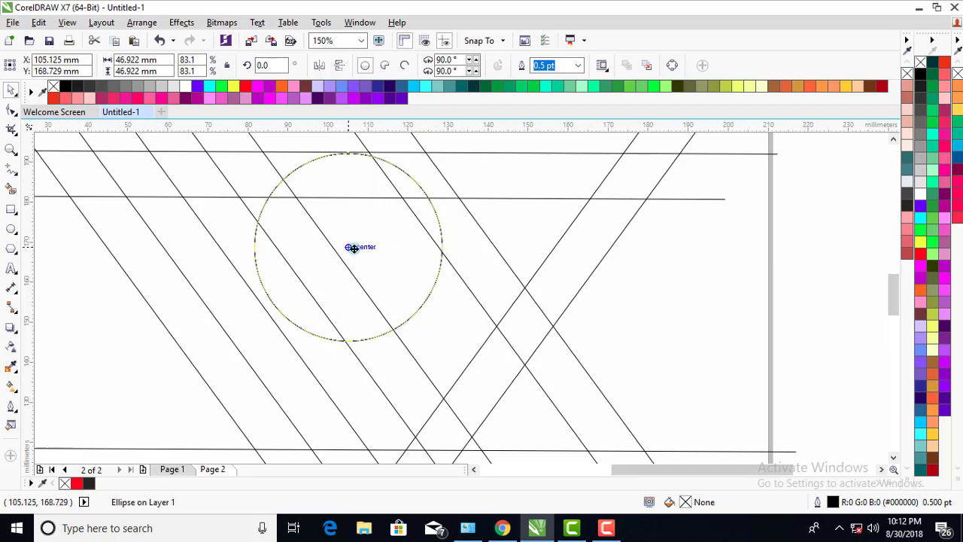
{"action": "scroll", "coordinate": [363, 157], "scroll_direction": "up", "scroll_amount": 1}
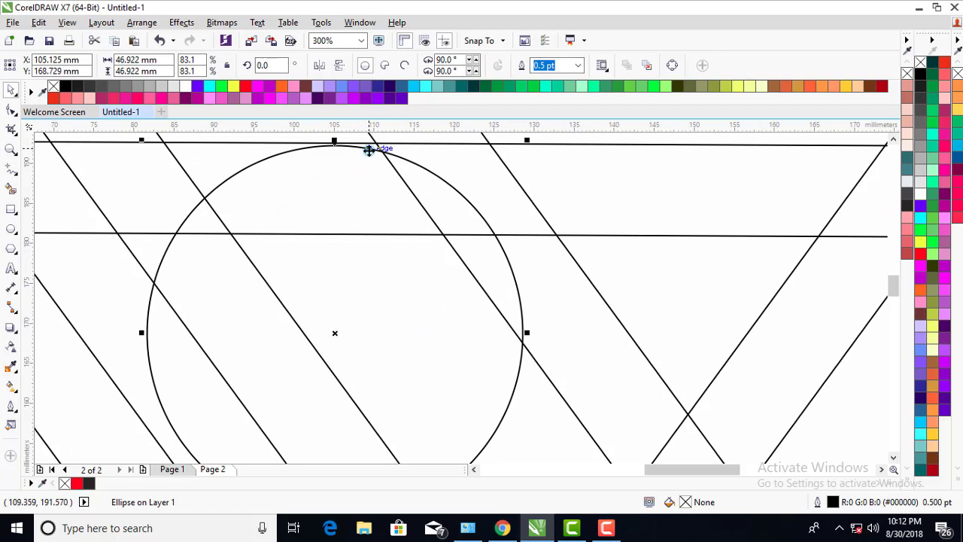
{"action": "mouse_move", "coordinate": [368, 151]}
{"action": "left_mouse_down"}
{"action": "mouse_move", "coordinate": [357, 158]}
{"action": "mouse_move", "coordinate": [389, 144]}
{"action": "left_mouse_up"}
{"action": "left_click_drag", "start_coordinate": [398, 178], "coordinate": [394, 187]}
{"action": "scroll", "coordinate": [394, 187], "scroll_direction": "down", "scroll_amount": 2}
{"action": "scroll", "coordinate": [398, 211], "scroll_direction": "down", "scroll_amount": 1}
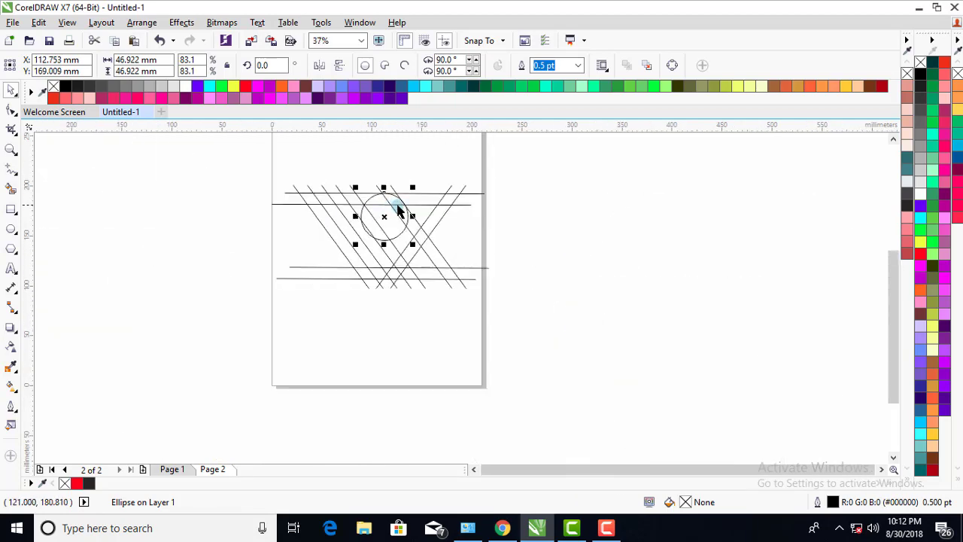
{"action": "scroll", "coordinate": [398, 211], "scroll_direction": "up", "scroll_amount": 1}
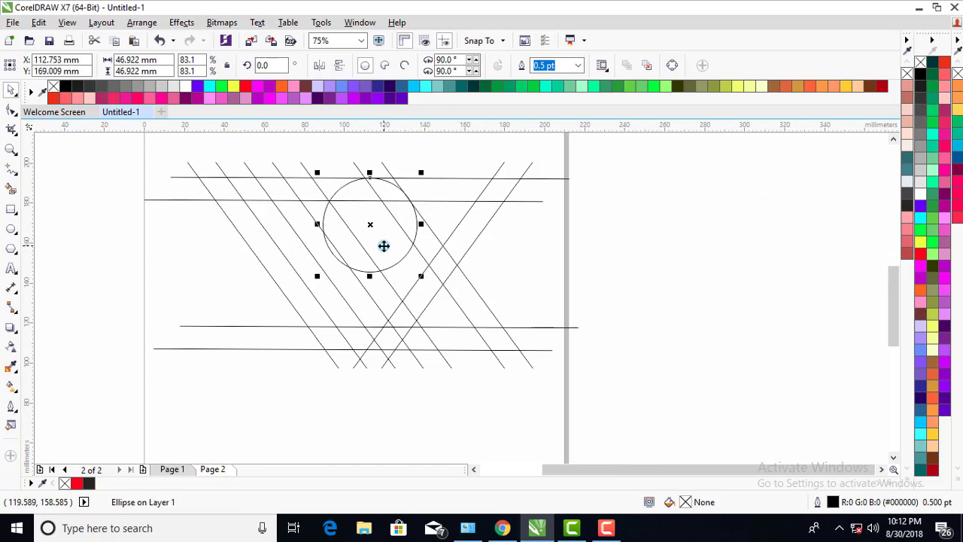
{"action": "scroll", "coordinate": [382, 264], "scroll_direction": "down", "scroll_amount": 1}
{"action": "scroll", "coordinate": [383, 264], "scroll_direction": "up", "scroll_amount": 1}
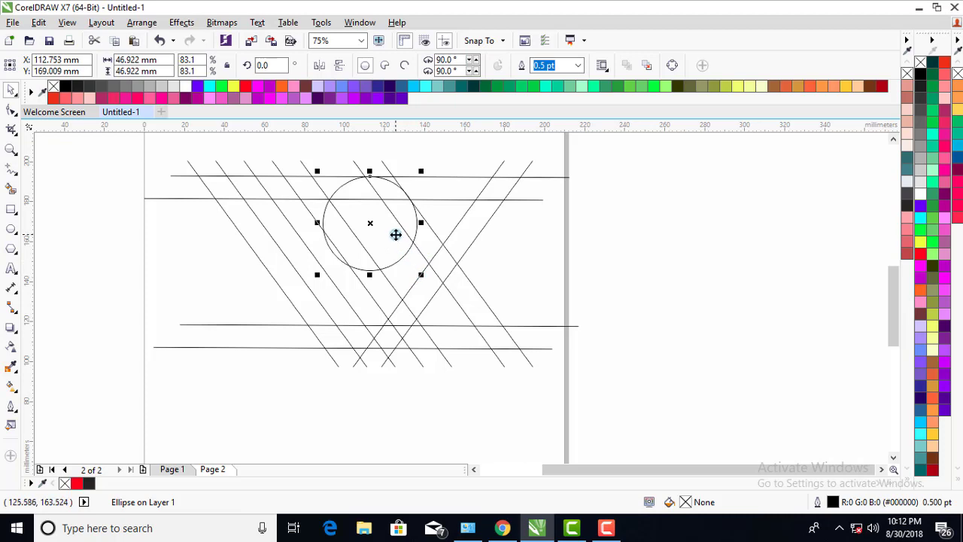
Step: Try moving the circle left and enlarging it, then undo both changes
{"action": "left_click", "coordinate": [391, 235]}
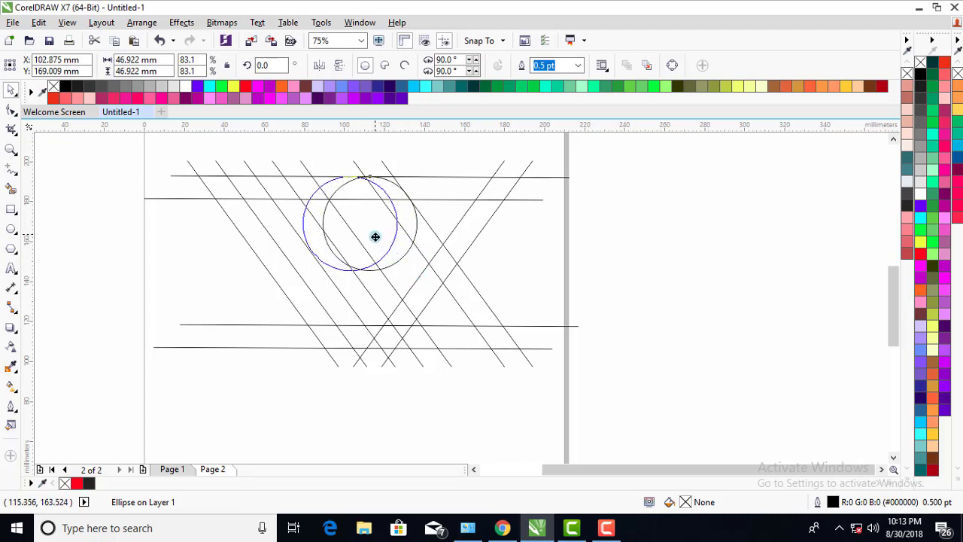
{"action": "left_click_drag", "start_coordinate": [391, 234], "coordinate": [372, 235]}
{"action": "left_click_drag", "start_coordinate": [401, 275], "coordinate": [423, 290]}
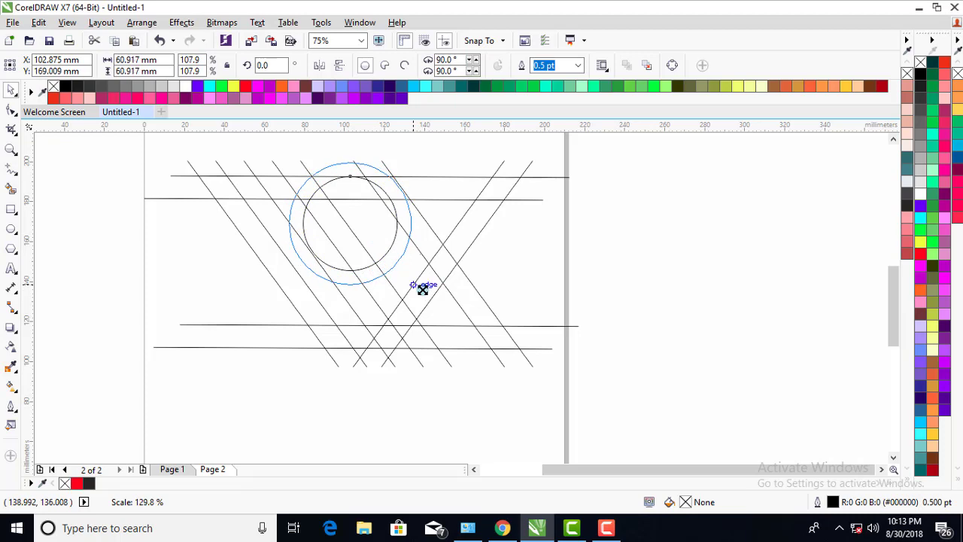
{"action": "left_click_drag", "start_coordinate": [423, 290], "coordinate": [419, 286]}
{"action": "key", "text": "ctrl+z"}
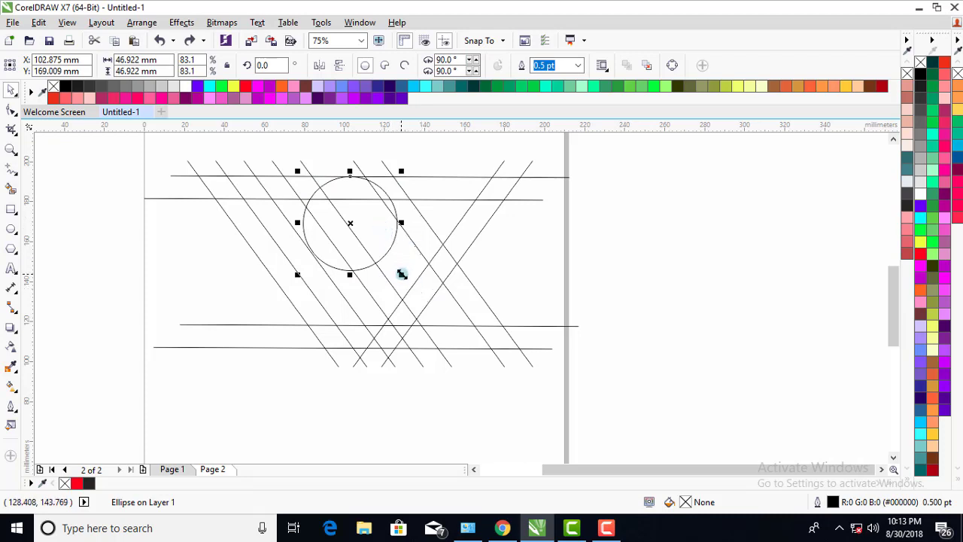
{"action": "key", "text": "ctrl+z"}
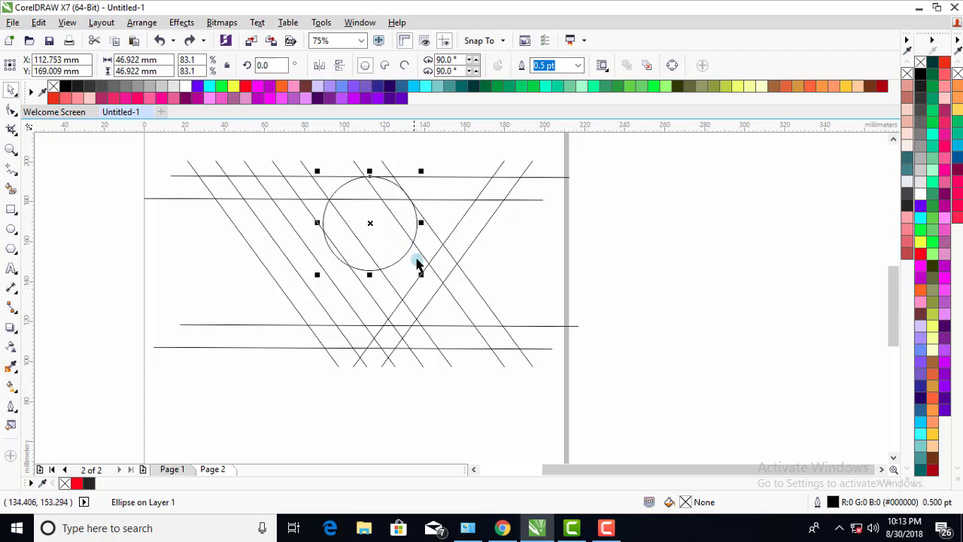
Step: Leave a smaller concentric copy of the circle, about 24.4 mm across, inside it
{"action": "left_click_drag", "start_coordinate": [421, 273], "coordinate": [403, 250]}
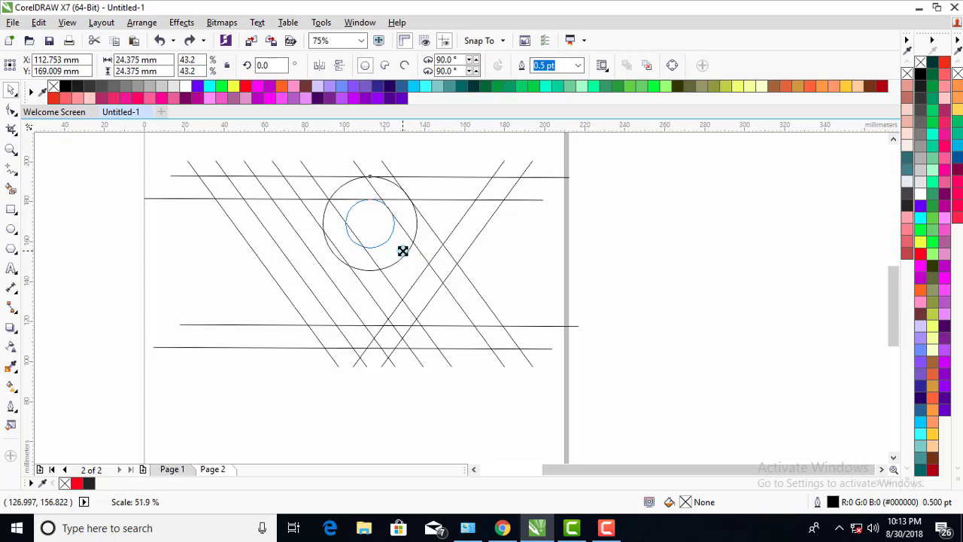
{"action": "left_click_drag", "start_coordinate": [402, 250], "coordinate": [401, 252]}
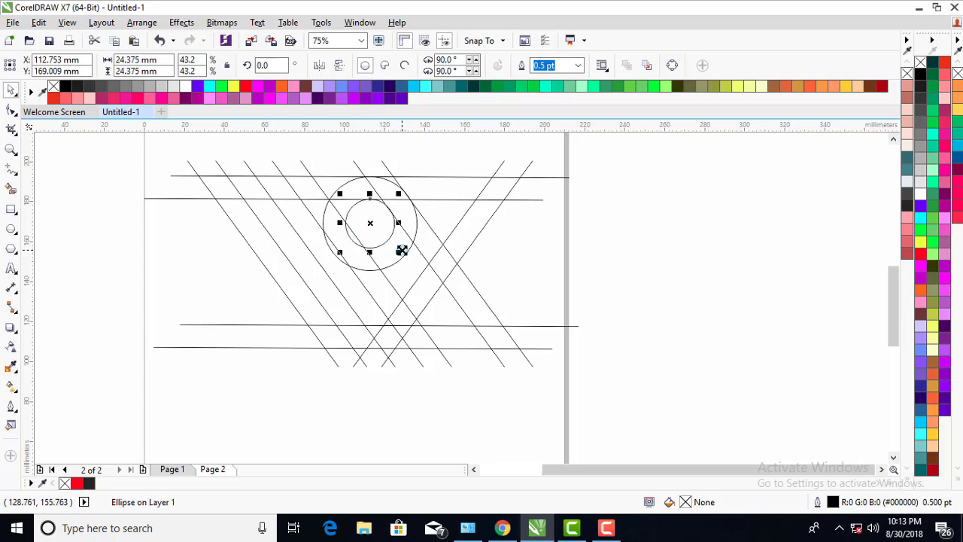
{"action": "left_click", "coordinate": [636, 264]}
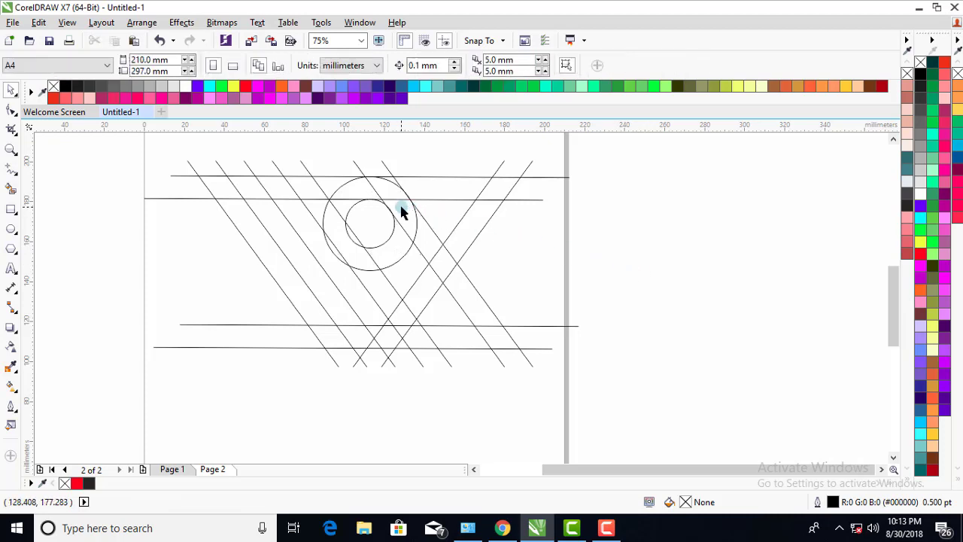
Step: Move both circles left so their tops meet the first and second horizontal lines
{"action": "left_click", "coordinate": [384, 196]}
{"action": "left_click", "coordinate": [382, 203], "text": "shift"}
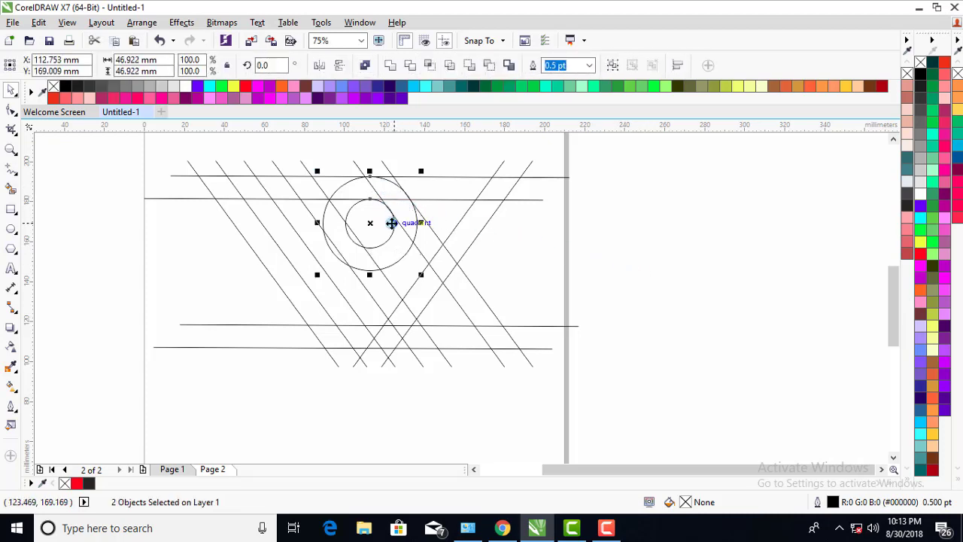
{"action": "left_click_drag", "start_coordinate": [391, 219], "coordinate": [365, 216]}
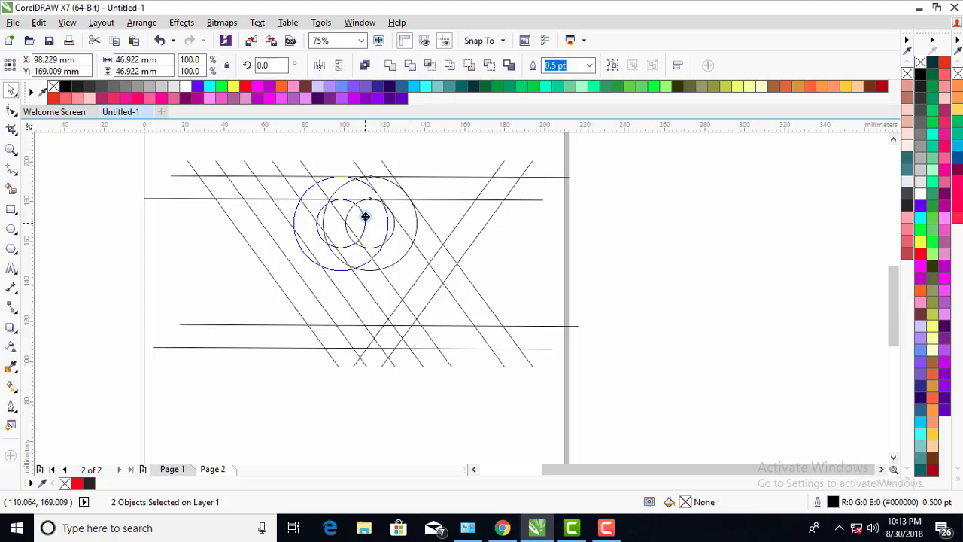
{"action": "left_click_drag", "start_coordinate": [365, 216], "coordinate": [365, 216]}
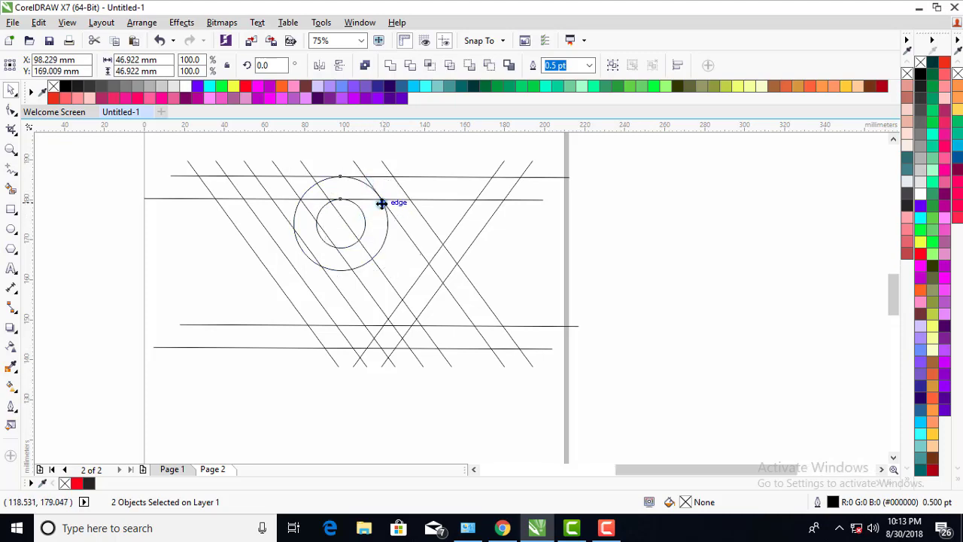
{"action": "scroll", "coordinate": [381, 198], "scroll_direction": "up", "scroll_amount": 2}
{"action": "scroll", "coordinate": [381, 198], "scroll_direction": "up", "scroll_amount": 1}
{"action": "scroll", "coordinate": [382, 198], "scroll_direction": "down", "scroll_amount": 1}
{"action": "scroll", "coordinate": [381, 198], "scroll_direction": "down", "scroll_amount": 1}
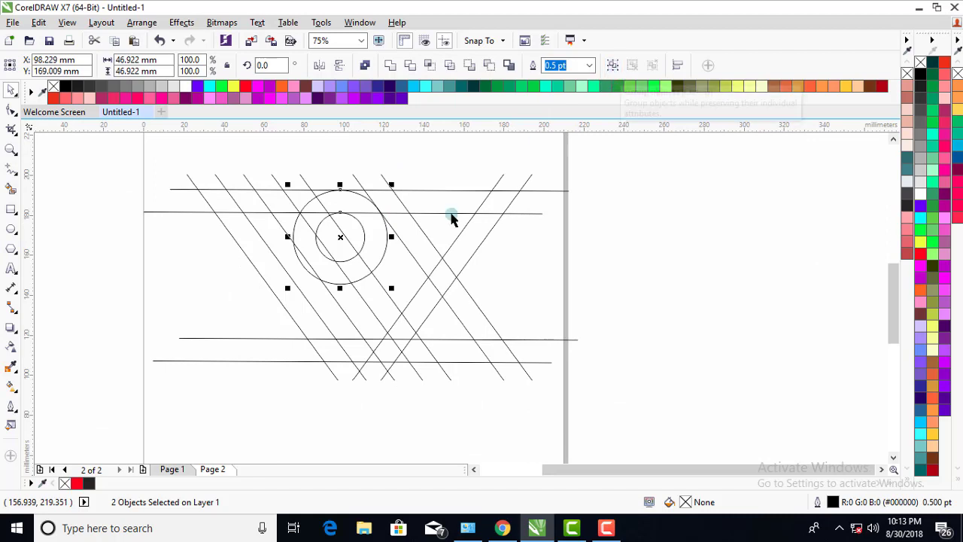
{"action": "left_click_drag", "start_coordinate": [360, 227], "coordinate": [366, 222]}
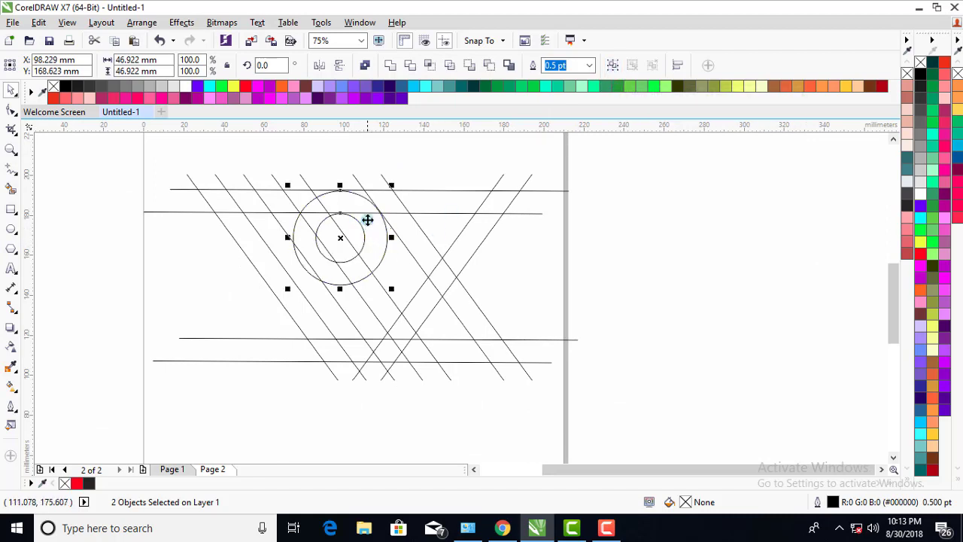
{"action": "scroll", "coordinate": [347, 195], "scroll_direction": "up", "scroll_amount": 2}
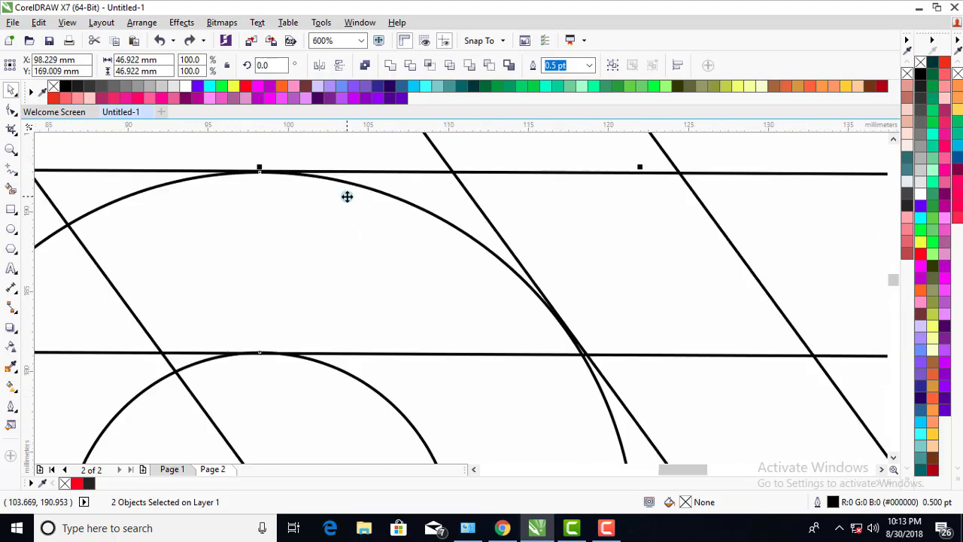
{"action": "scroll", "coordinate": [347, 196], "scroll_direction": "down", "scroll_amount": 1}
{"action": "scroll", "coordinate": [349, 203], "scroll_direction": "down", "scroll_amount": 1}
{"action": "scroll", "coordinate": [351, 213], "scroll_direction": "down", "scroll_amount": 1}
{"action": "scroll", "coordinate": [354, 230], "scroll_direction": "up", "scroll_amount": 1}
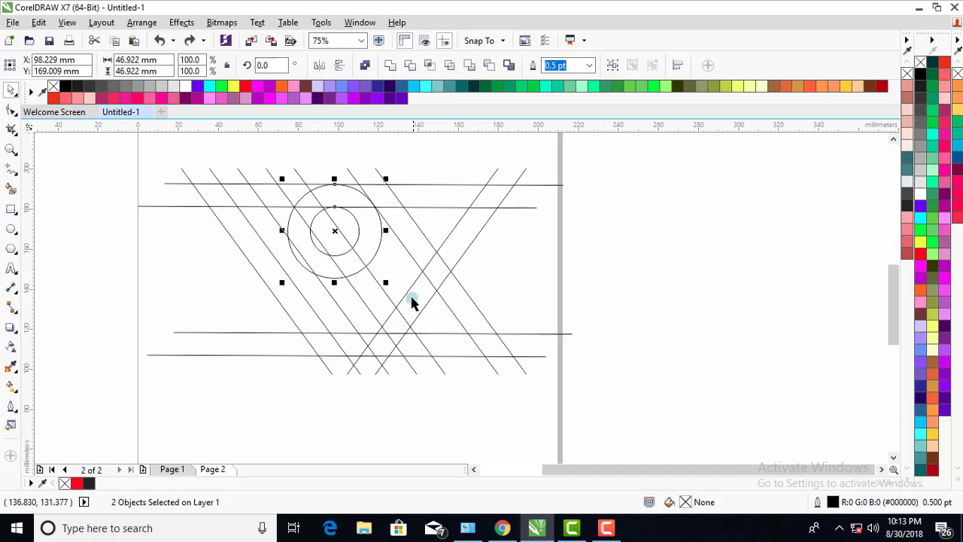
{"action": "left_click", "coordinate": [210, 288]}
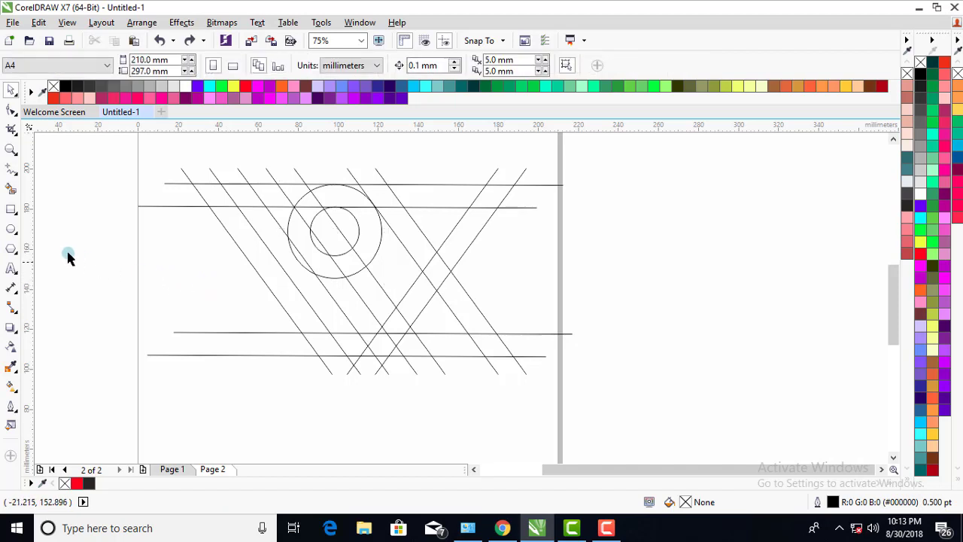
Step: Draw a horizontal line about 203.6 mm long through mid-grid, reaching the page's right edge
{"action": "left_click", "coordinate": [11, 168]}
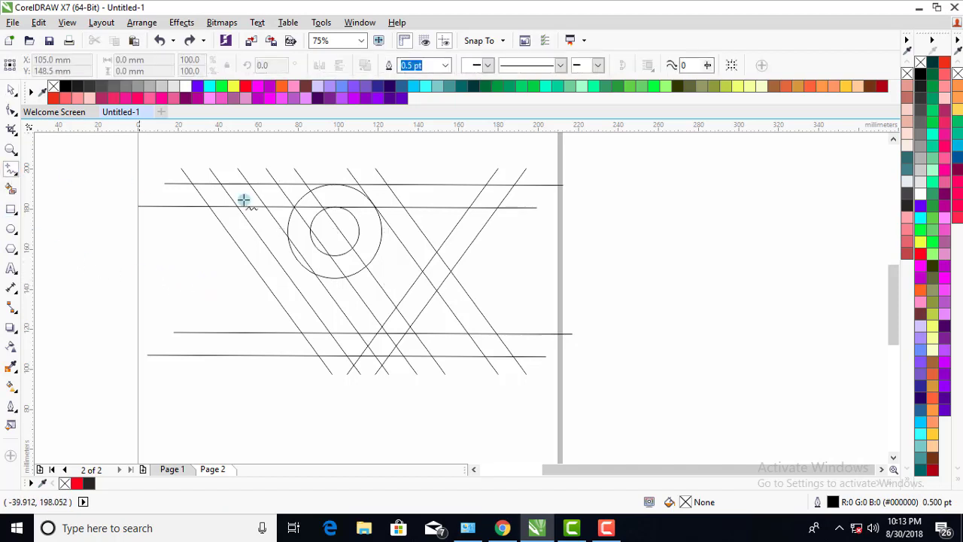
{"action": "left_click", "coordinate": [451, 271]}
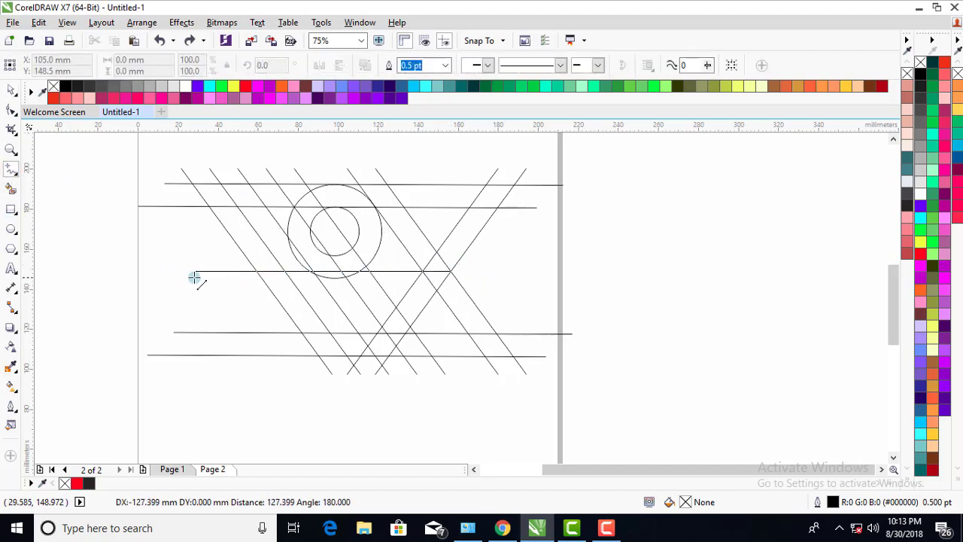
{"action": "left_click", "coordinate": [152, 271]}
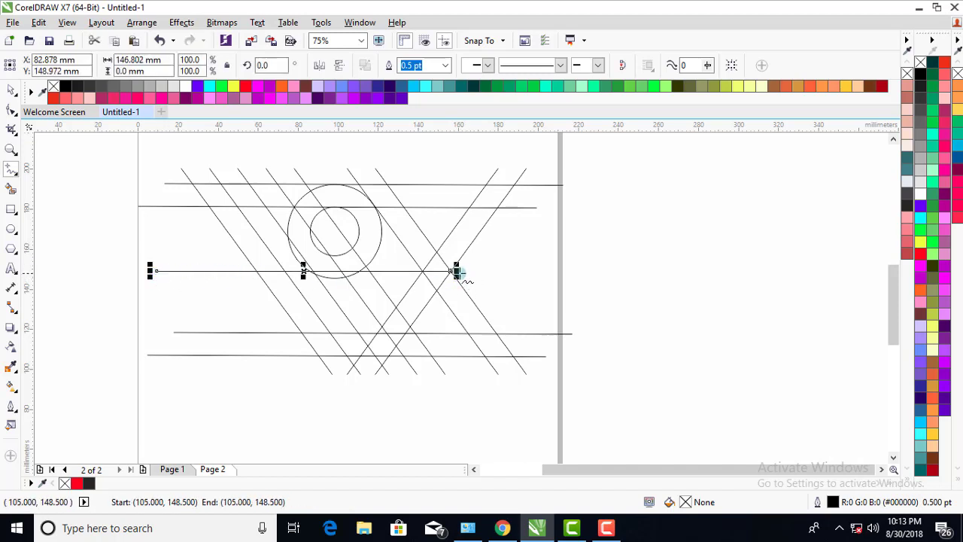
{"action": "left_click_drag", "start_coordinate": [457, 271], "coordinate": [569, 271]}
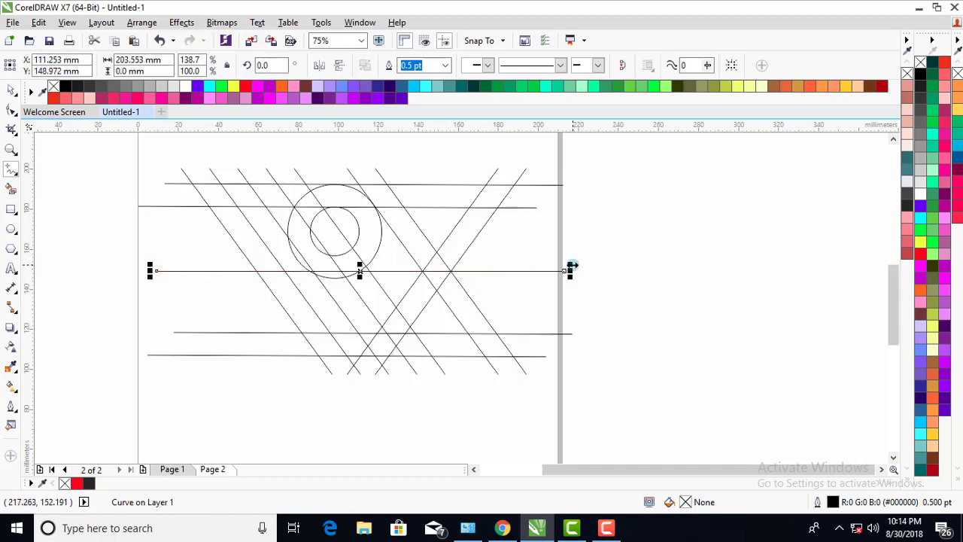
{"action": "left_click", "coordinate": [11, 189]}
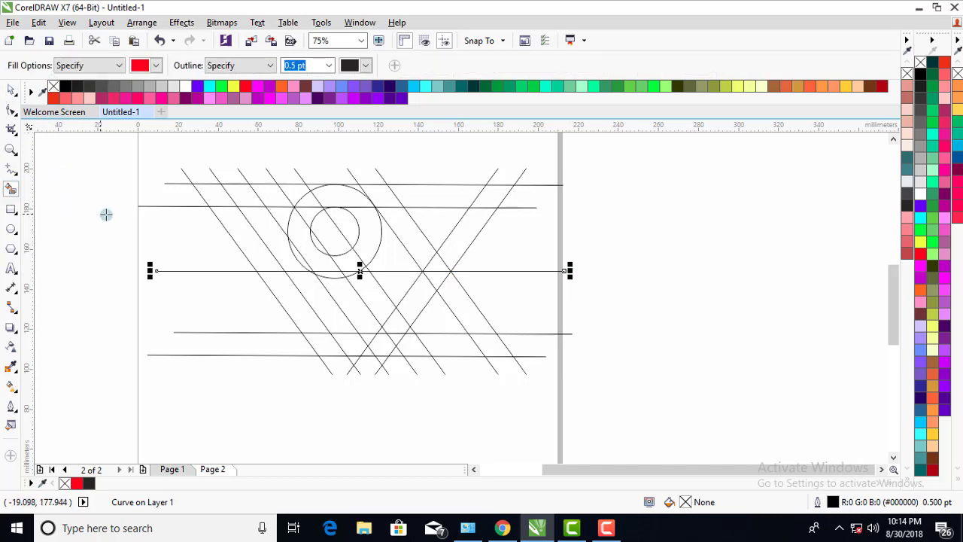
Step: Smart Fill the R's top bar and the ring's top and right arc in red
{"action": "left_click", "coordinate": [273, 194]}
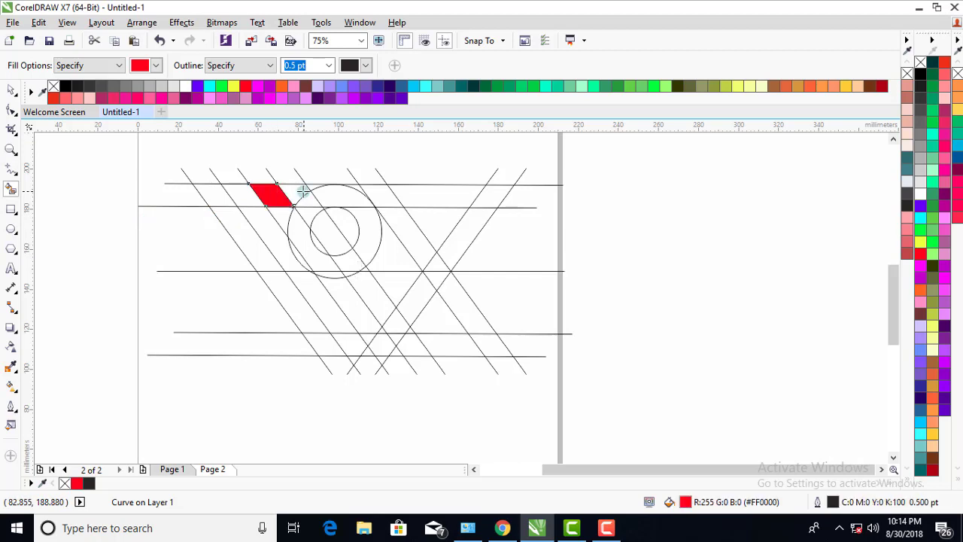
{"action": "left_click", "coordinate": [299, 193]}
{"action": "left_click", "coordinate": [314, 186]}
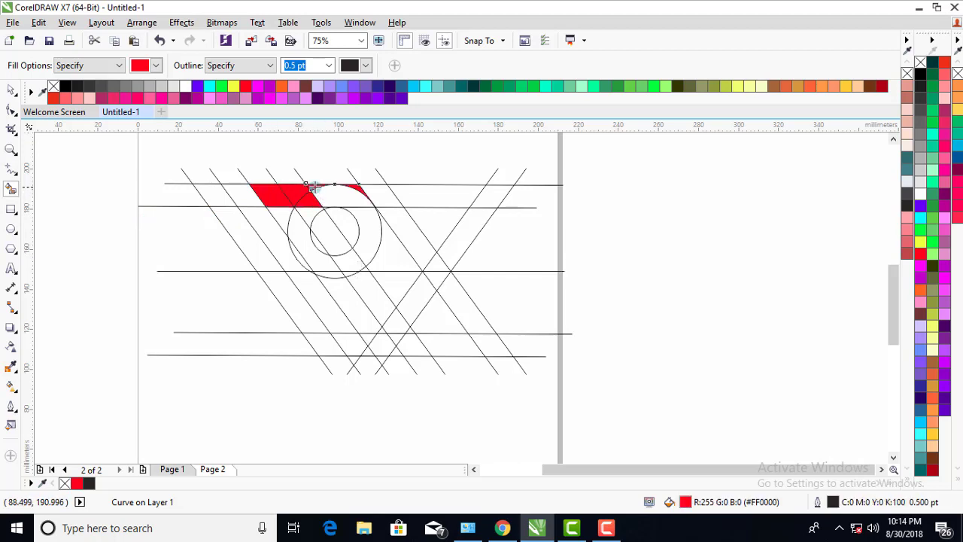
{"action": "left_click", "coordinate": [335, 191]}
{"action": "left_click", "coordinate": [365, 217]}
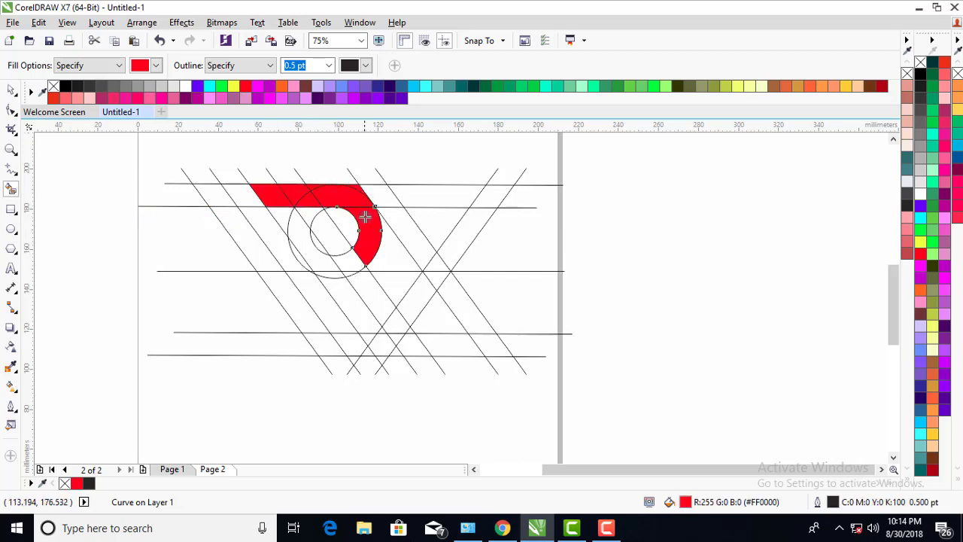
{"action": "left_click", "coordinate": [351, 264]}
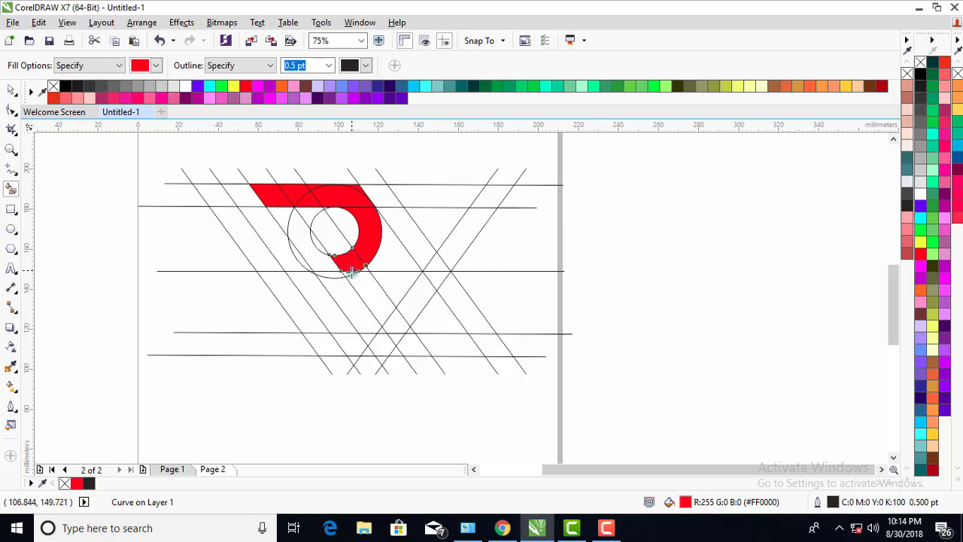
Step: Fill the diagonal leg cells red, then undo the leg and loop fills
{"action": "left_click", "coordinate": [355, 278]}
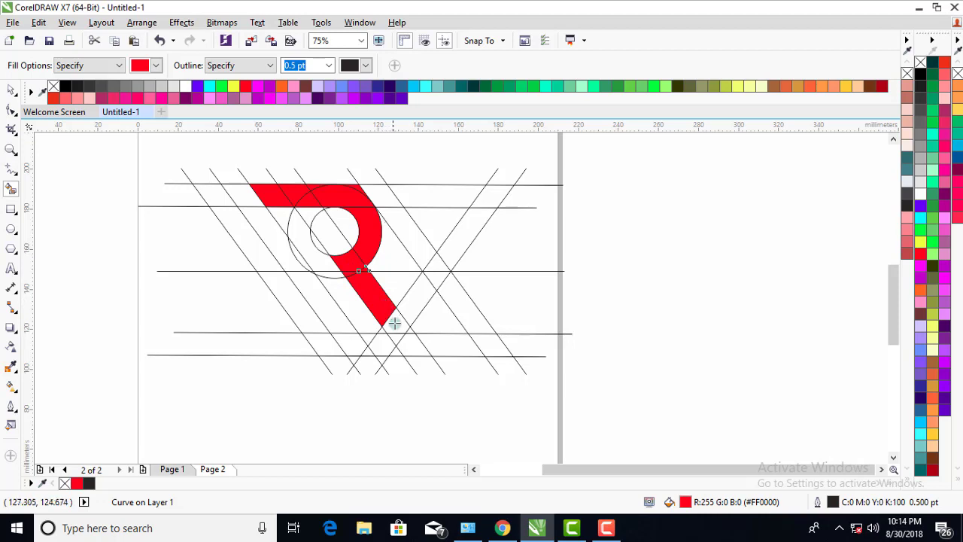
{"action": "left_click", "coordinate": [394, 324]}
{"action": "left_click", "coordinate": [412, 342]}
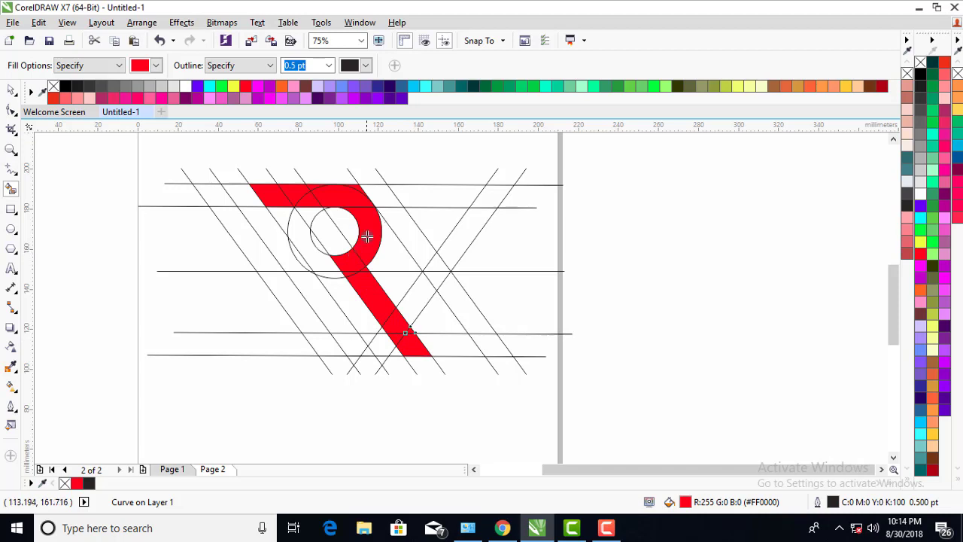
{"action": "scroll", "coordinate": [364, 194], "scroll_direction": "up", "scroll_amount": 1}
{"action": "scroll", "coordinate": [358, 187], "scroll_direction": "up", "scroll_amount": 1}
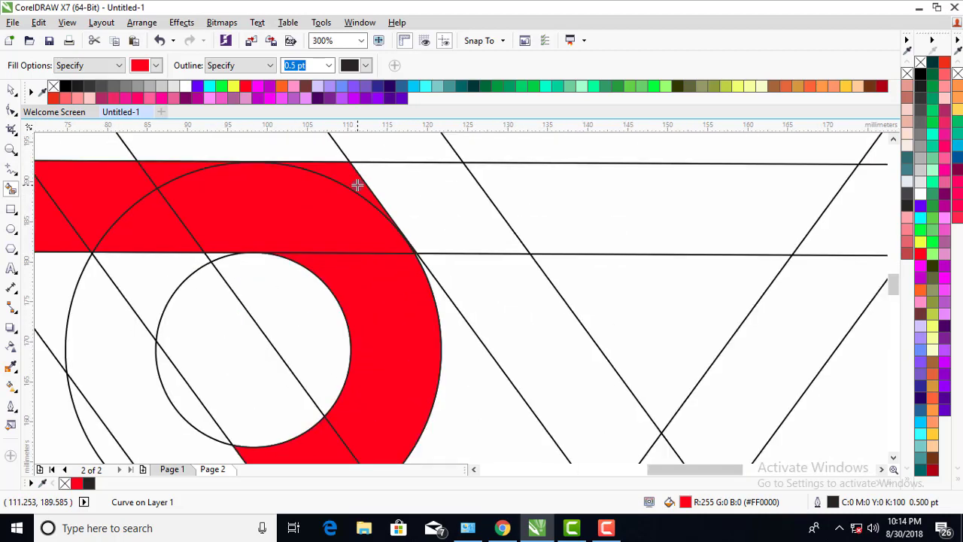
{"action": "scroll", "coordinate": [357, 198], "scroll_direction": "down", "scroll_amount": 2}
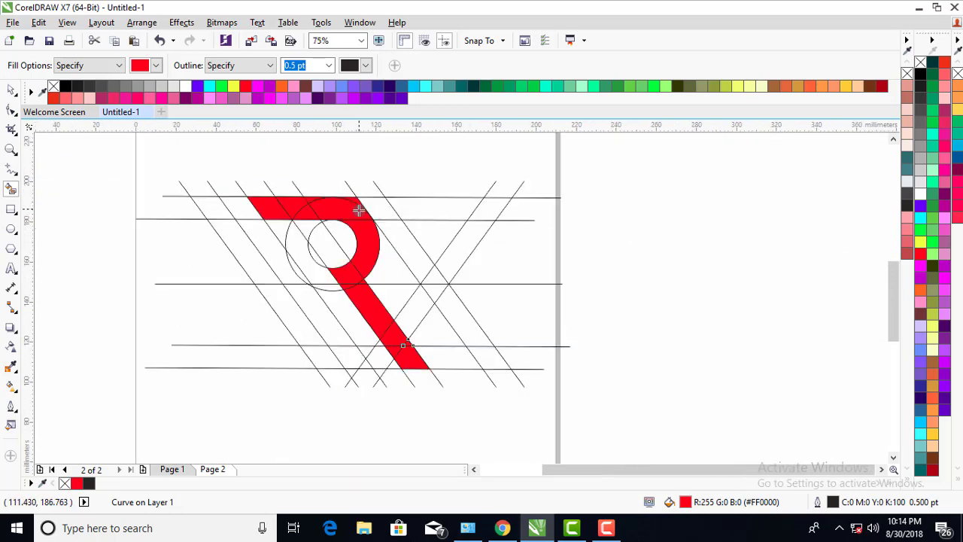
{"action": "key", "text": "ctrl+z"}
{"action": "key", "text": "ctrl+z"}
{"action": "key", "text": "ctrl+z"}
{"action": "key", "text": "ctrl+z"}
{"action": "key", "text": "ctrl+z"}
{"action": "key", "text": "ctrl+z"}
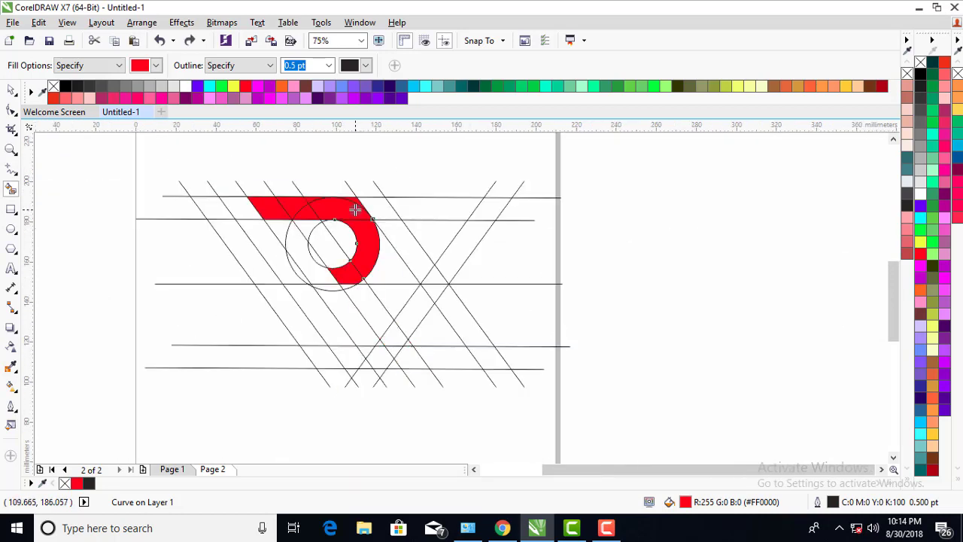
{"action": "key", "text": "ctrl+z"}
{"action": "key", "text": "ctrl+z"}
{"action": "key", "text": "ctrl+z"}
{"action": "key", "text": "ctrl+z"}
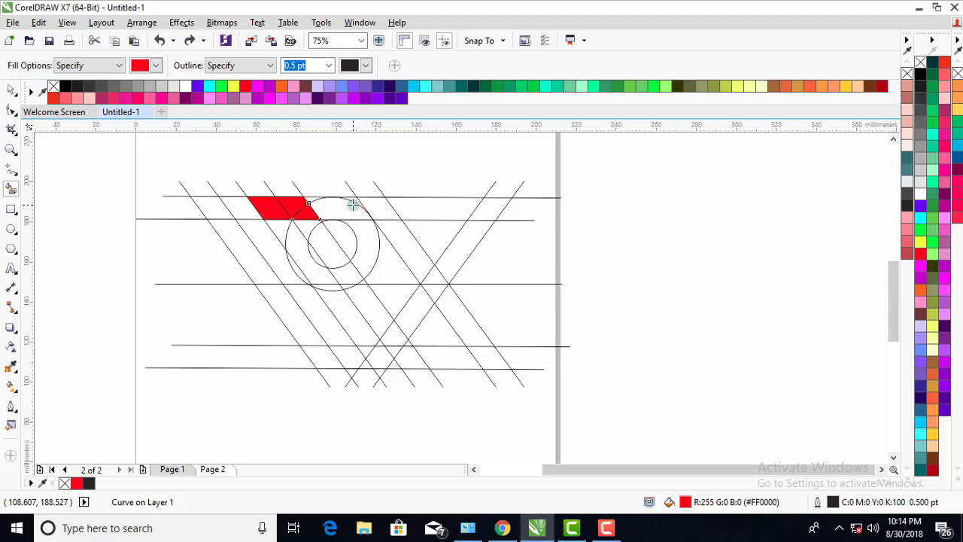
Step: Select the large circle and undo all the remaining red fills
{"action": "scroll", "coordinate": [353, 204], "scroll_direction": "up", "scroll_amount": 2}
{"action": "key", "text": "space"}
{"action": "left_click", "coordinate": [344, 196]}
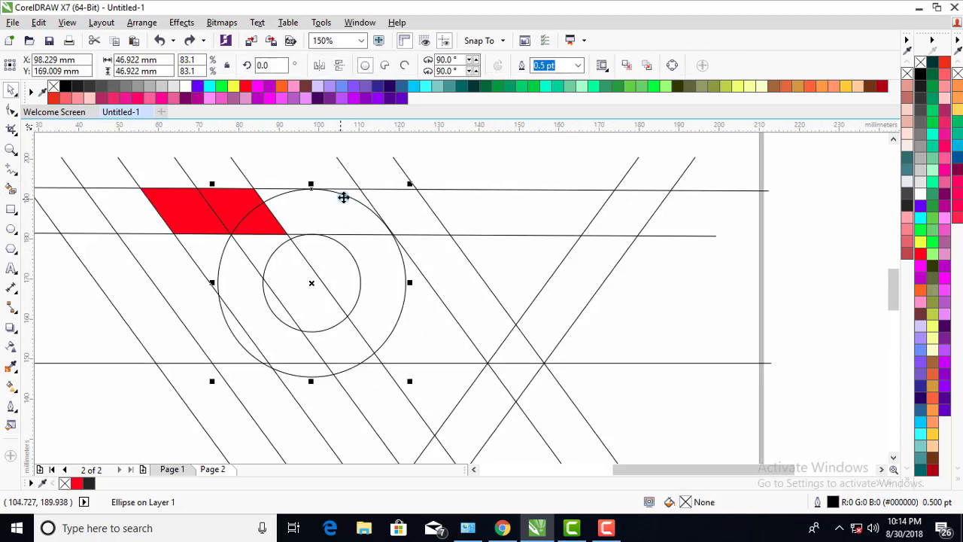
{"action": "scroll", "coordinate": [353, 199], "scroll_direction": "up", "scroll_amount": 2}
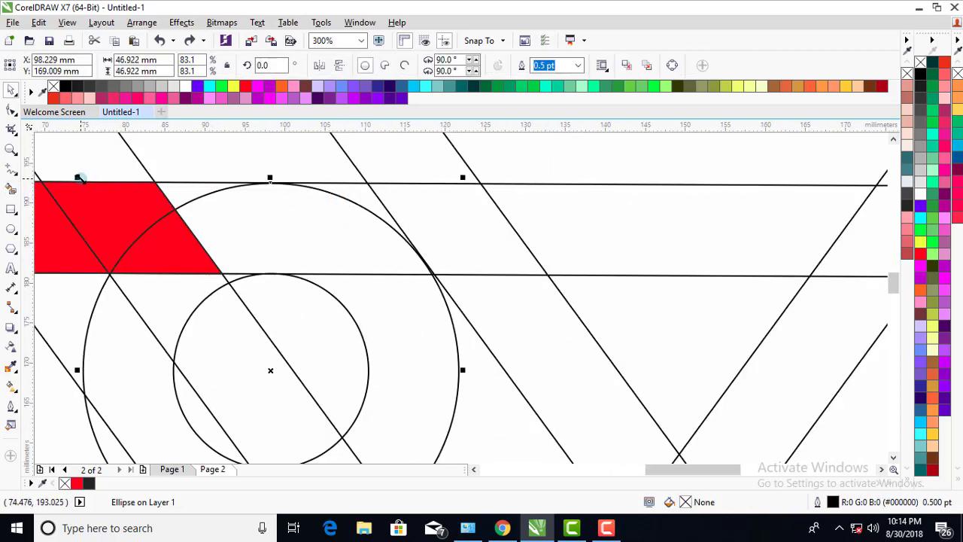
{"action": "key", "text": "ctrl+z"}
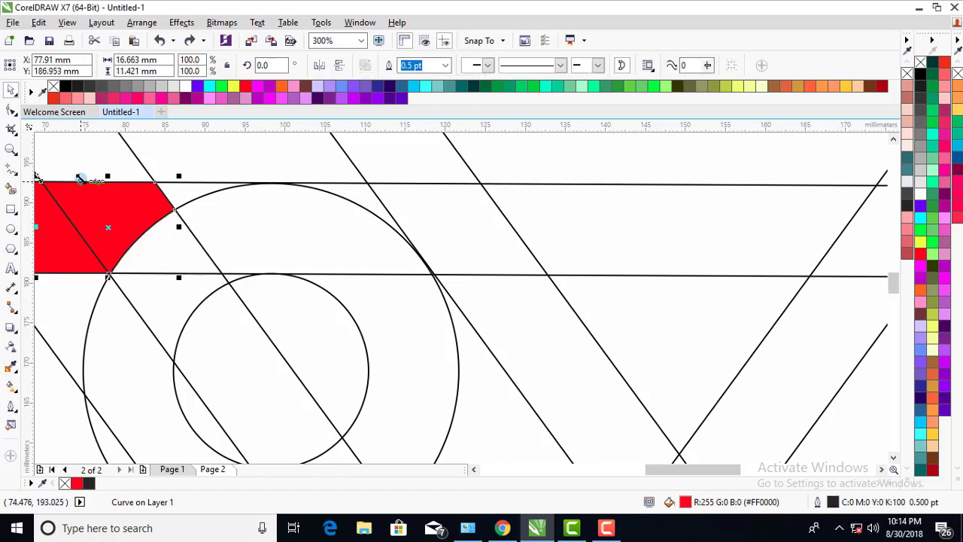
{"action": "key", "text": "ctrl+z"}
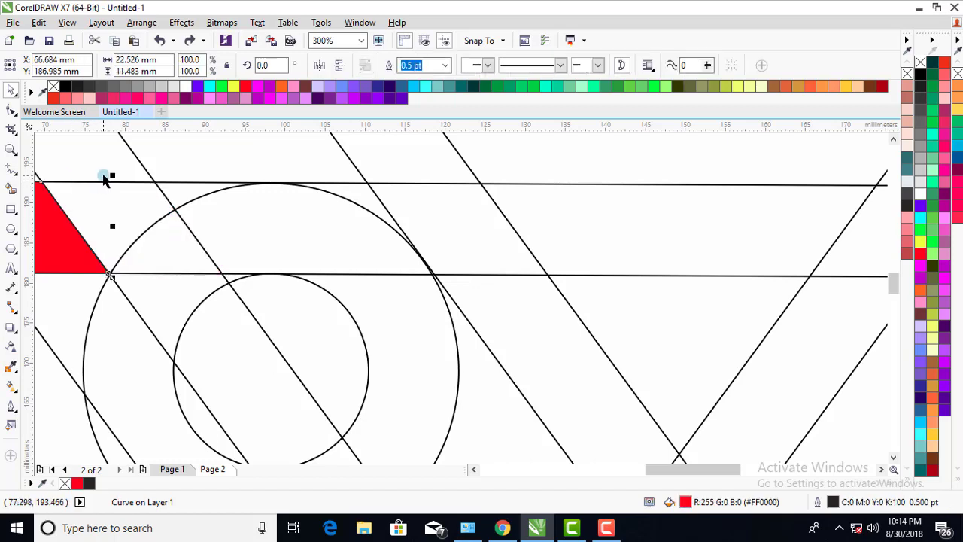
{"action": "key", "text": "ctrl+z"}
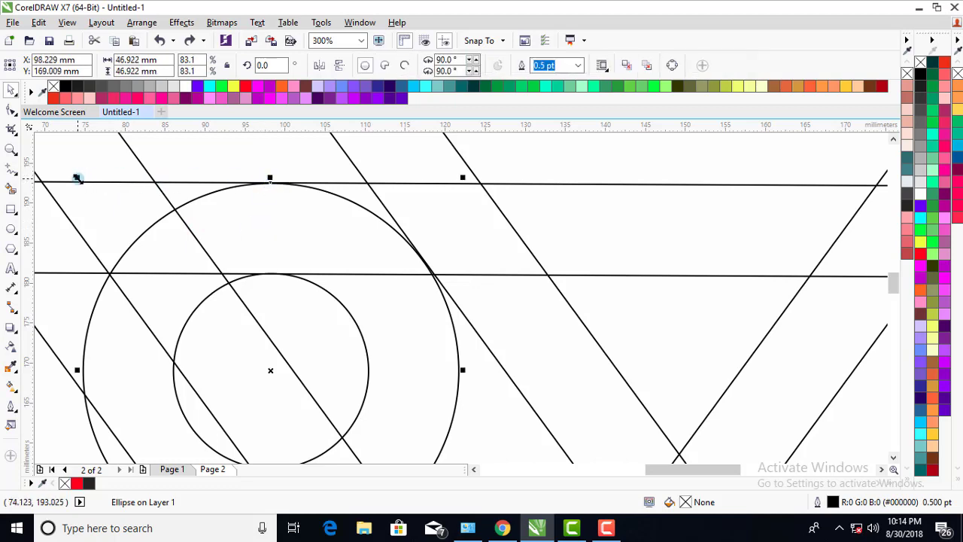
Step: Scale the large circle up slightly to about 47.1 mm across
{"action": "left_click_drag", "start_coordinate": [77, 178], "coordinate": [71, 173]}
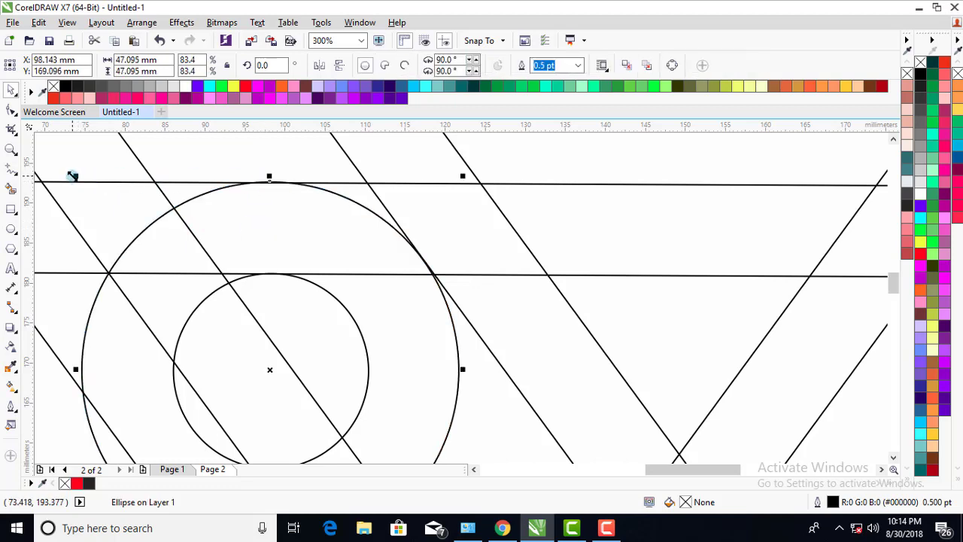
{"action": "scroll", "coordinate": [200, 195], "scroll_direction": "down", "scroll_amount": 1}
{"action": "scroll", "coordinate": [250, 247], "scroll_direction": "down", "scroll_amount": 1}
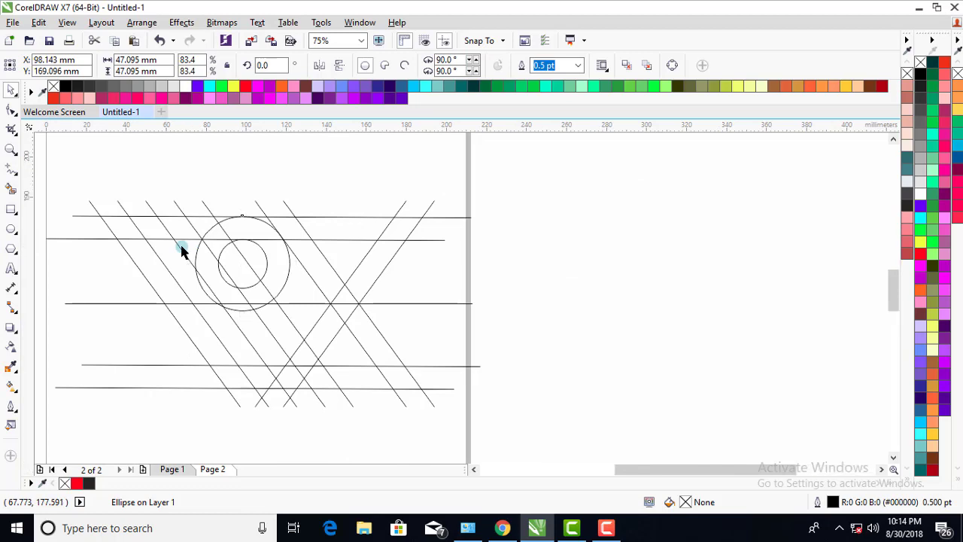
{"action": "scroll", "coordinate": [180, 249], "scroll_direction": "up", "scroll_amount": 1}
Step: Smart Fill the R's top bar red across to the outer ring band
{"action": "left_click", "coordinate": [11, 189]}
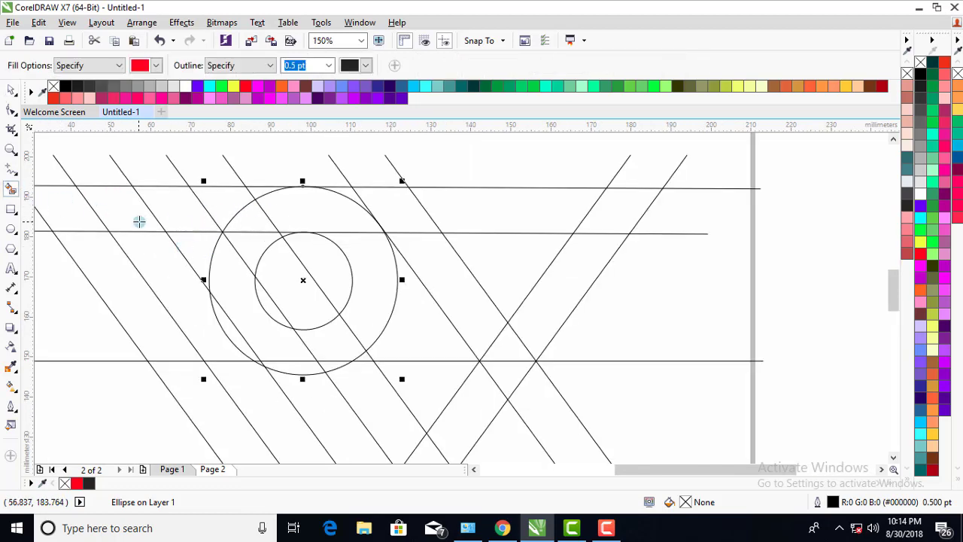
{"action": "scroll", "coordinate": [178, 209], "scroll_direction": "down", "scroll_amount": 1}
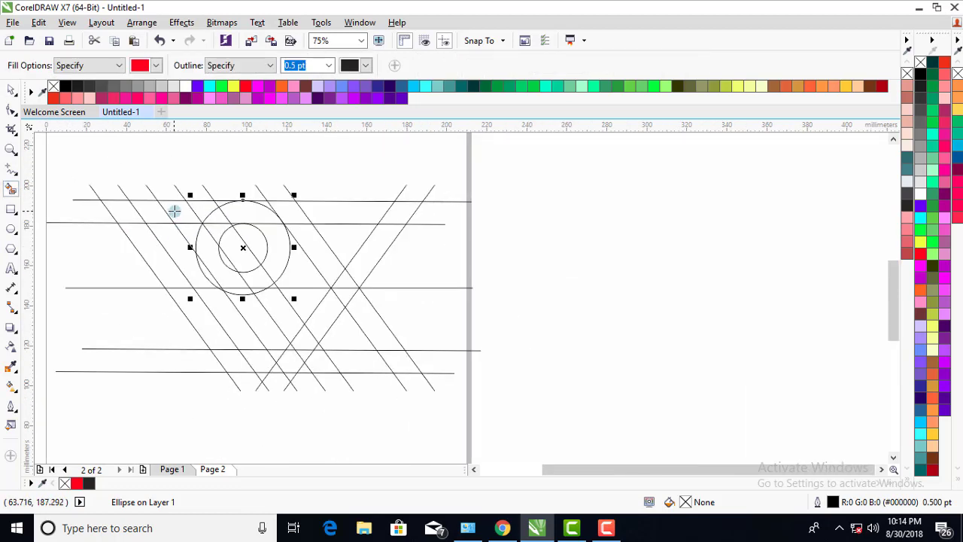
{"action": "left_click", "coordinate": [174, 211]}
{"action": "left_click", "coordinate": [202, 213]}
{"action": "left_click", "coordinate": [218, 214]}
{"action": "scroll", "coordinate": [221, 205], "scroll_direction": "up", "scroll_amount": 1}
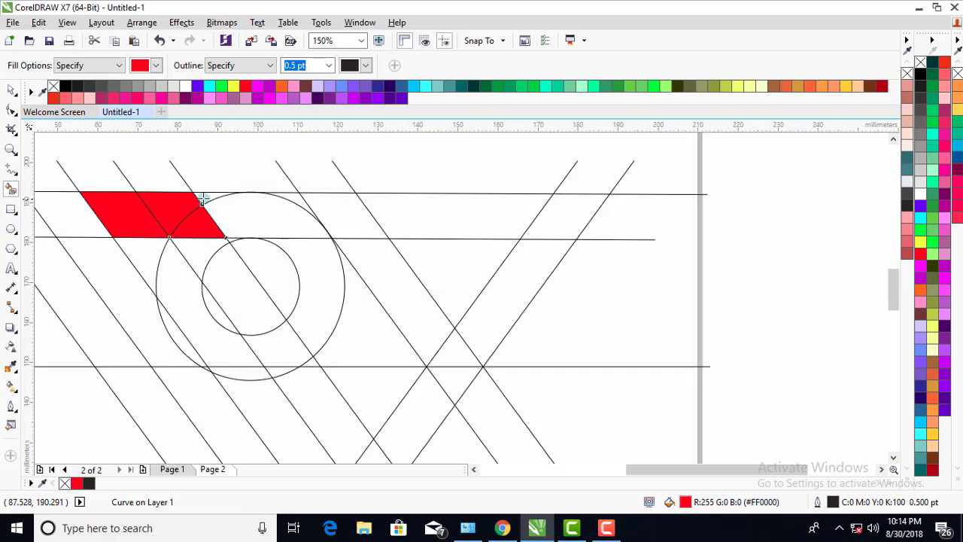
{"action": "left_click", "coordinate": [256, 214]}
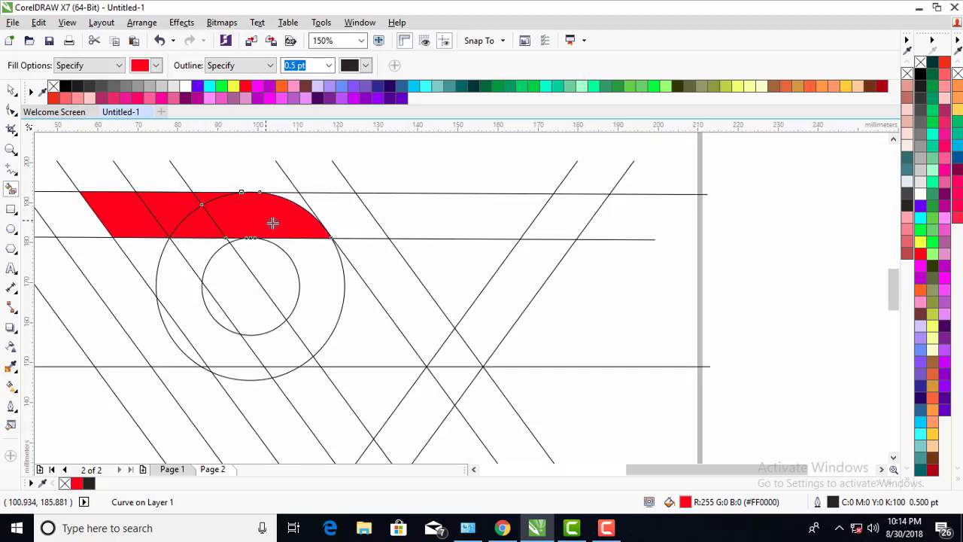
Step: Fill the ring's right section and the diagonal leg down to its tip in red
{"action": "left_click", "coordinate": [320, 267]}
{"action": "scroll", "coordinate": [312, 257], "scroll_direction": "down", "scroll_amount": 1}
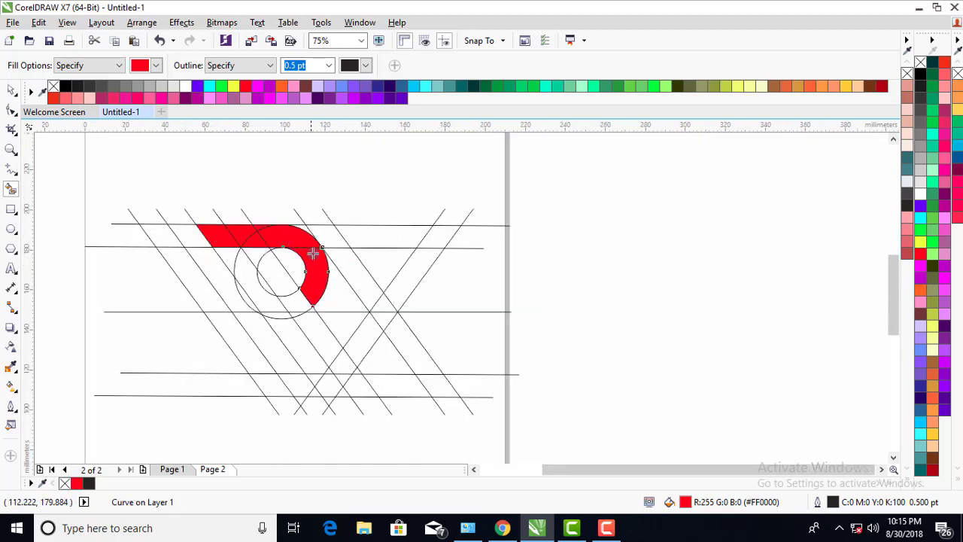
{"action": "scroll", "coordinate": [301, 309], "scroll_direction": "up", "scroll_amount": 1}
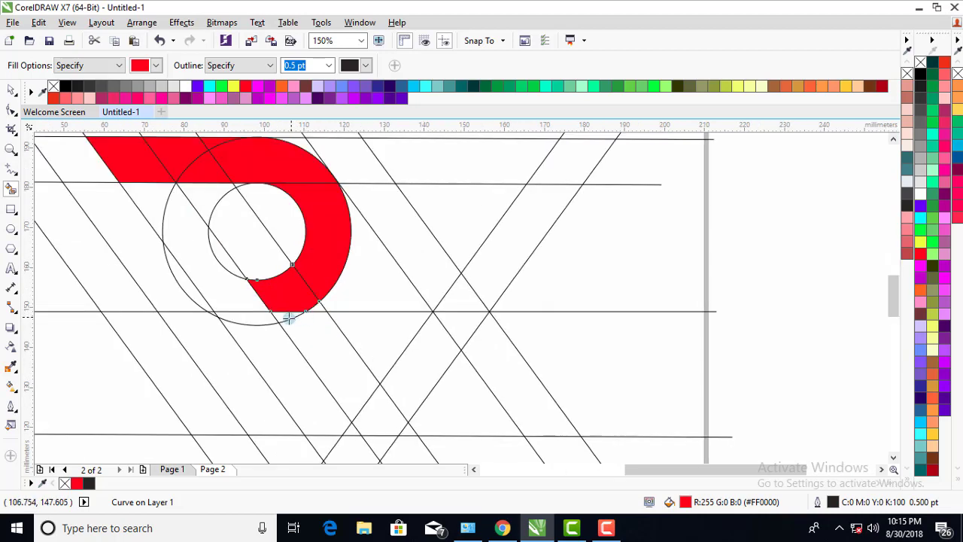
{"action": "left_click", "coordinate": [289, 318]}
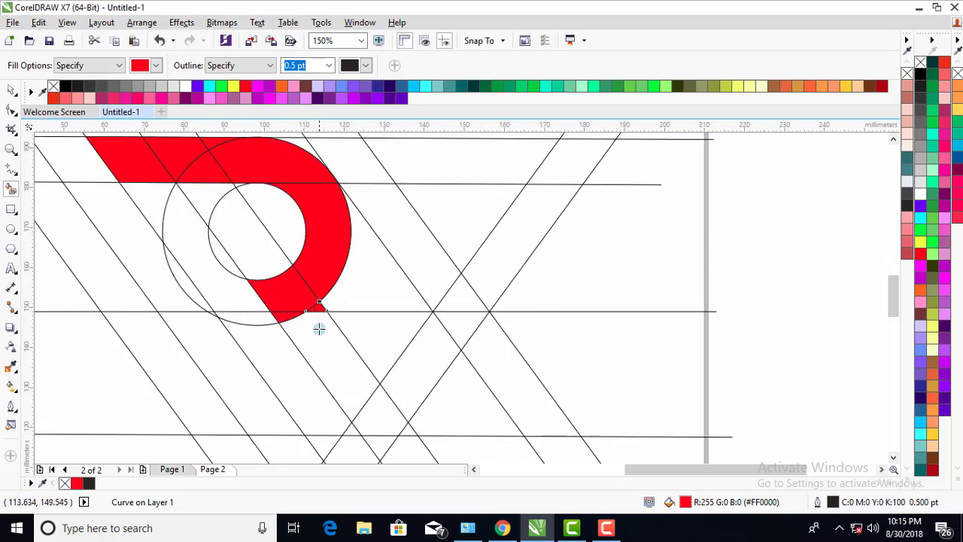
{"action": "left_click", "coordinate": [318, 328]}
{"action": "scroll", "coordinate": [316, 334], "scroll_direction": "down", "scroll_amount": 1}
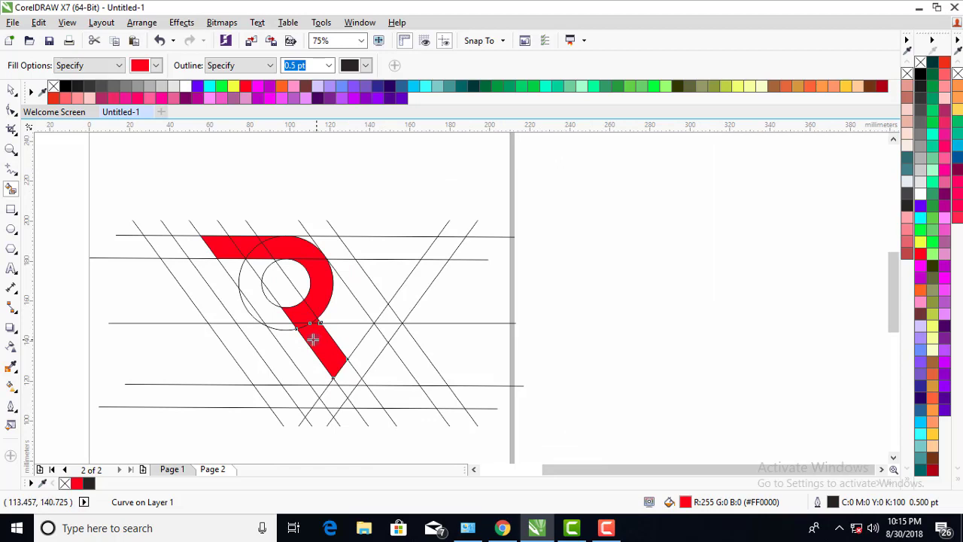
{"action": "left_click", "coordinate": [345, 376]}
{"action": "scroll", "coordinate": [348, 376], "scroll_direction": "up", "scroll_amount": 1}
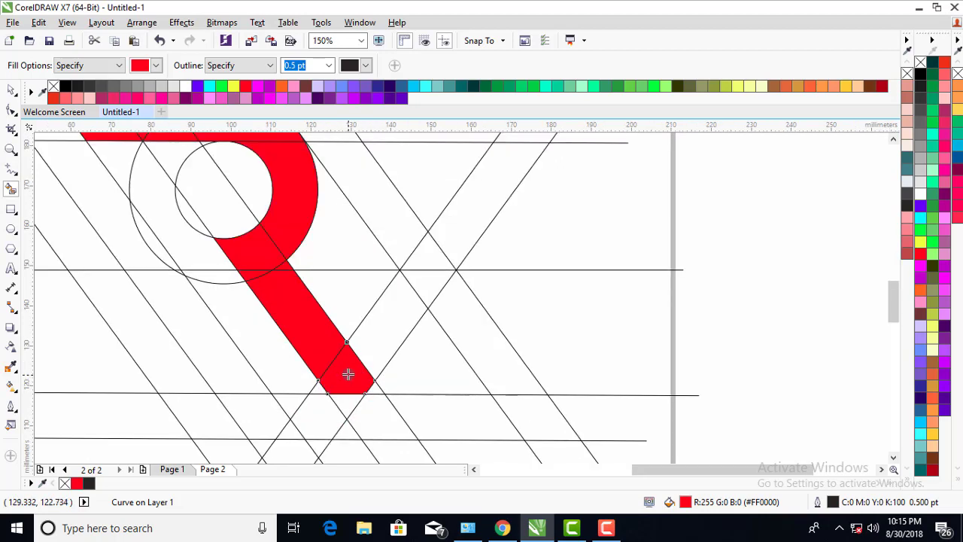
{"action": "scroll", "coordinate": [342, 374], "scroll_direction": "down", "scroll_amount": 1}
{"action": "scroll", "coordinate": [346, 380], "scroll_direction": "up", "scroll_amount": 1}
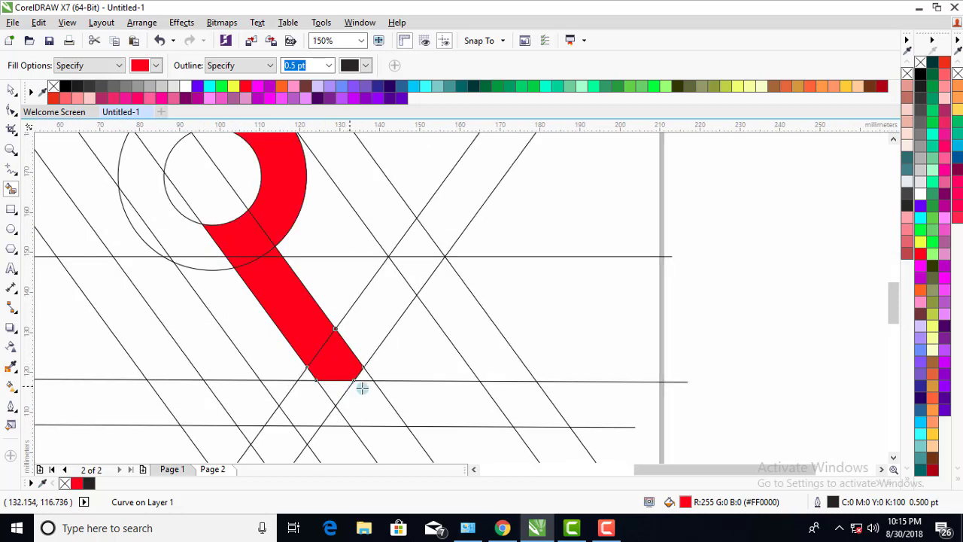
{"action": "scroll", "coordinate": [364, 374], "scroll_direction": "down", "scroll_amount": 1}
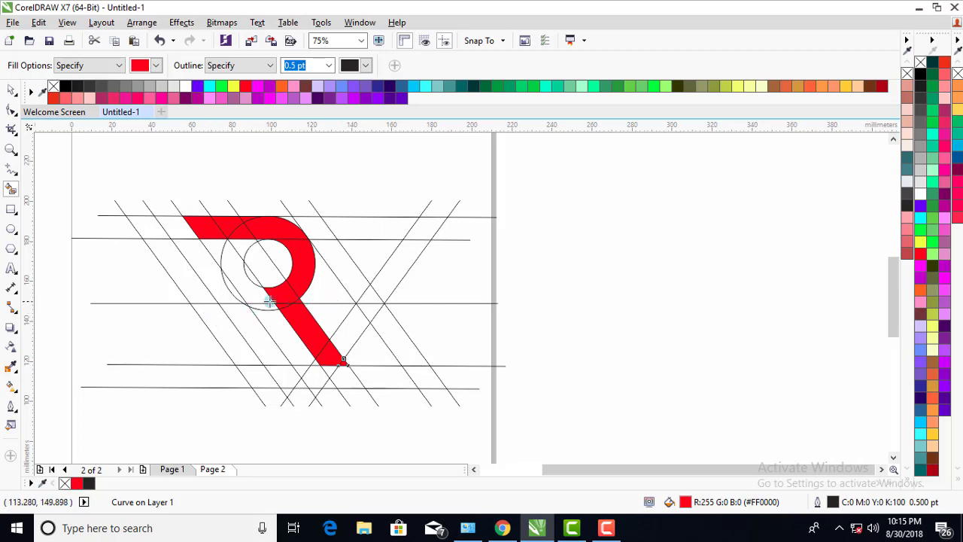
Step: Fill the R's lower-left leg and the K's arm and leg regions red
{"action": "left_click", "coordinate": [234, 351]}
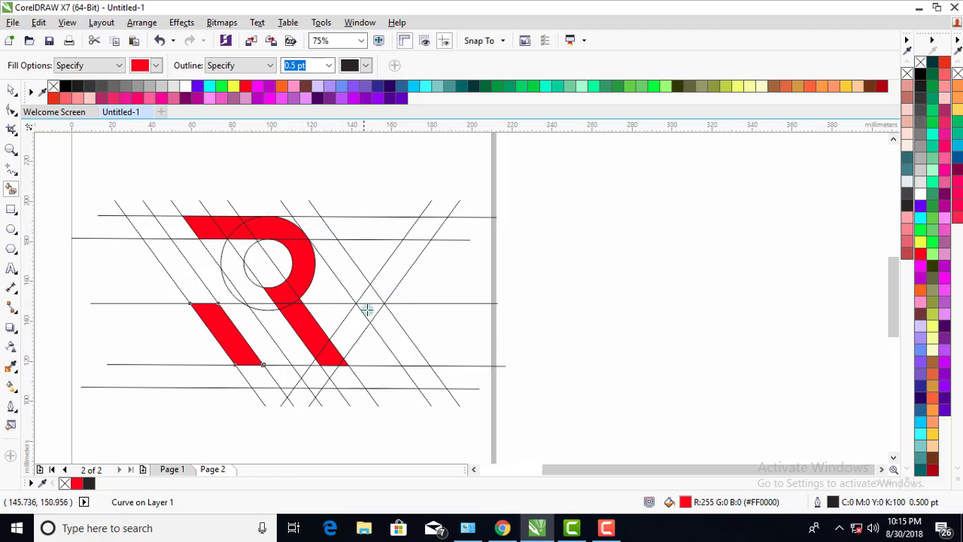
{"action": "left_click", "coordinate": [428, 237]}
{"action": "left_click", "coordinate": [409, 258]}
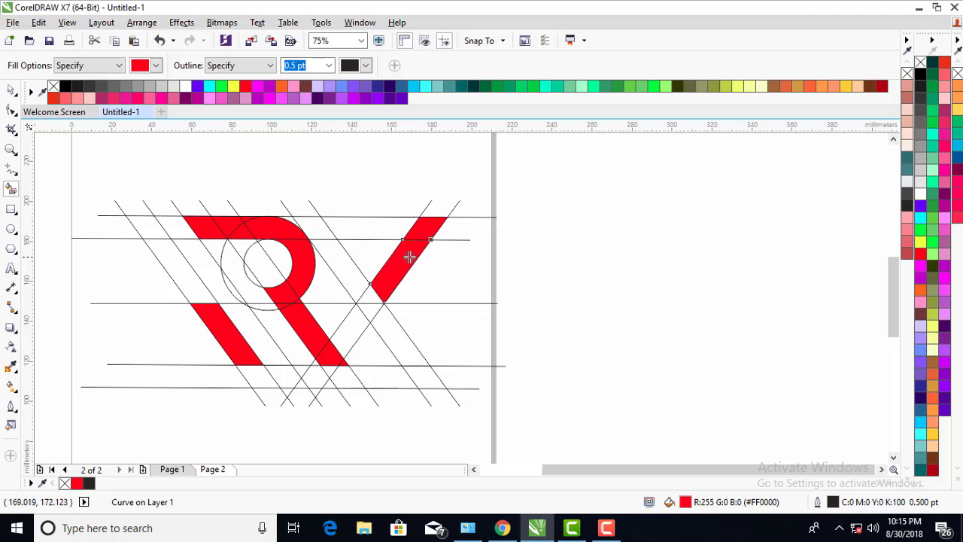
{"action": "left_click", "coordinate": [367, 295]}
{"action": "left_click", "coordinate": [370, 314]}
{"action": "left_click", "coordinate": [391, 333]}
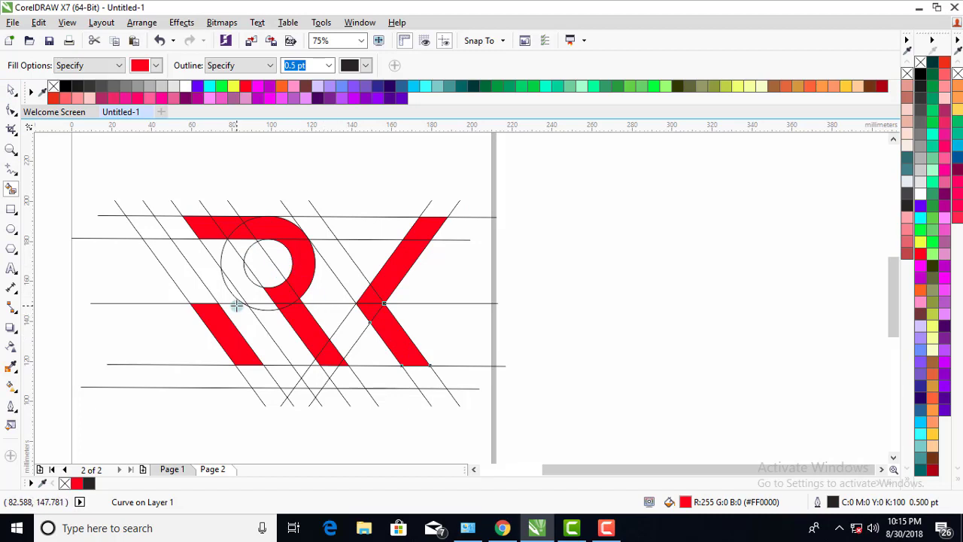
{"action": "left_click", "coordinate": [13, 171]}
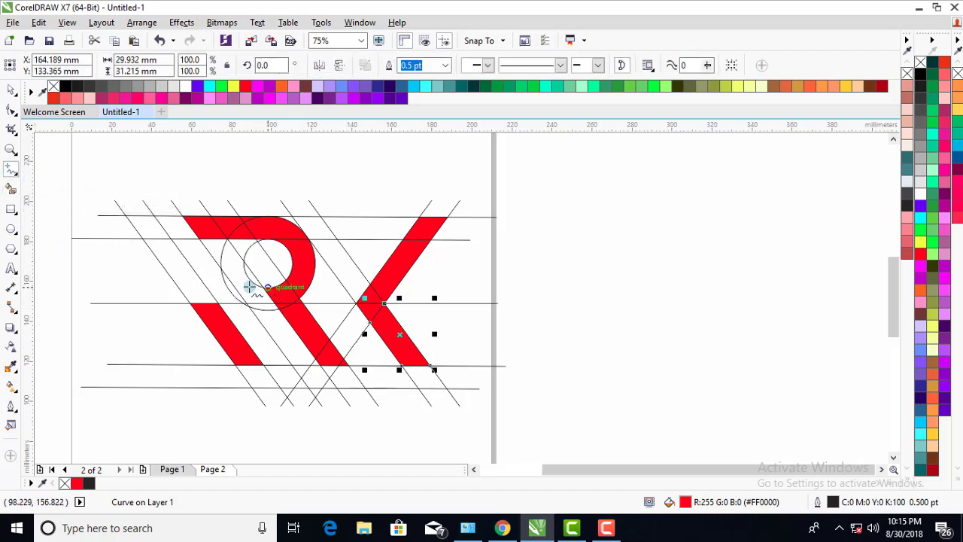
Step: Draw a horizontal line left from the inner circle and fill the newly extended left leg red
{"action": "scroll", "coordinate": [249, 286], "scroll_direction": "up", "scroll_amount": 2}
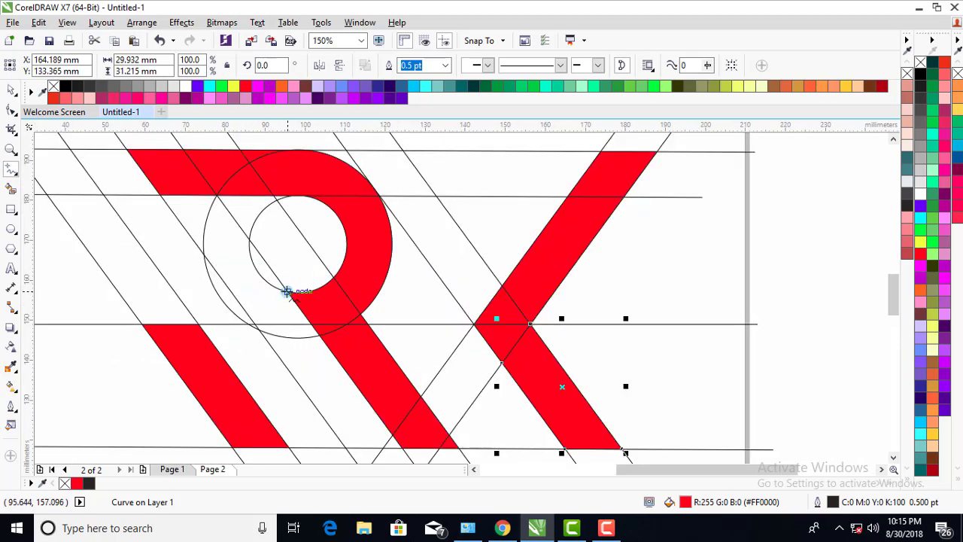
{"action": "left_click_drag", "start_coordinate": [286, 291], "coordinate": [88, 281]}
{"action": "left_click", "coordinate": [63, 282]}
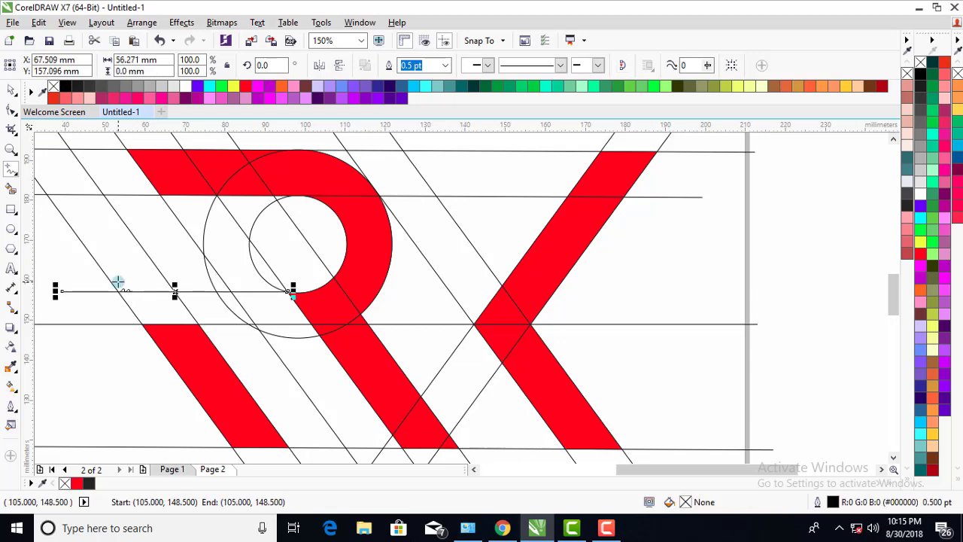
{"action": "scroll", "coordinate": [118, 279], "scroll_direction": "down", "scroll_amount": 2}
{"action": "left_click", "coordinate": [11, 189]}
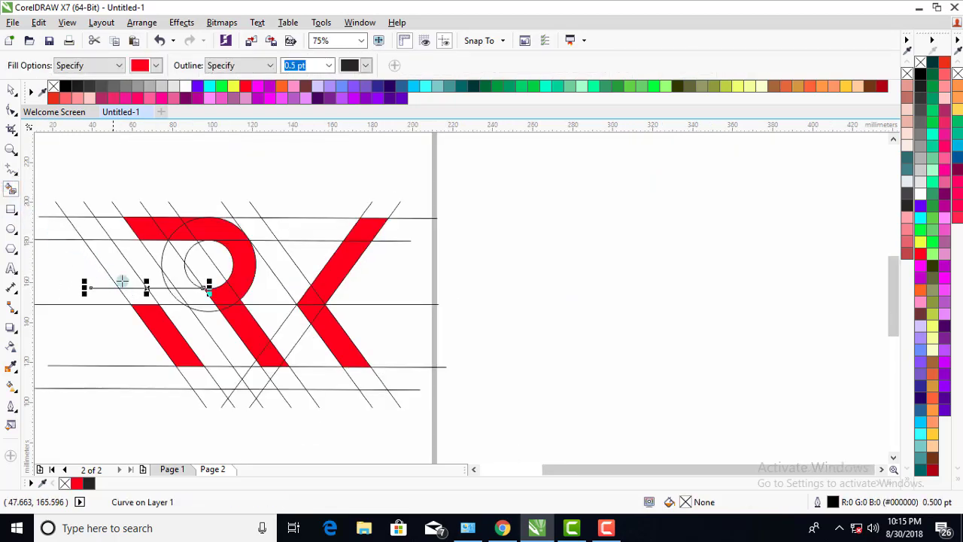
{"action": "left_click", "coordinate": [140, 295]}
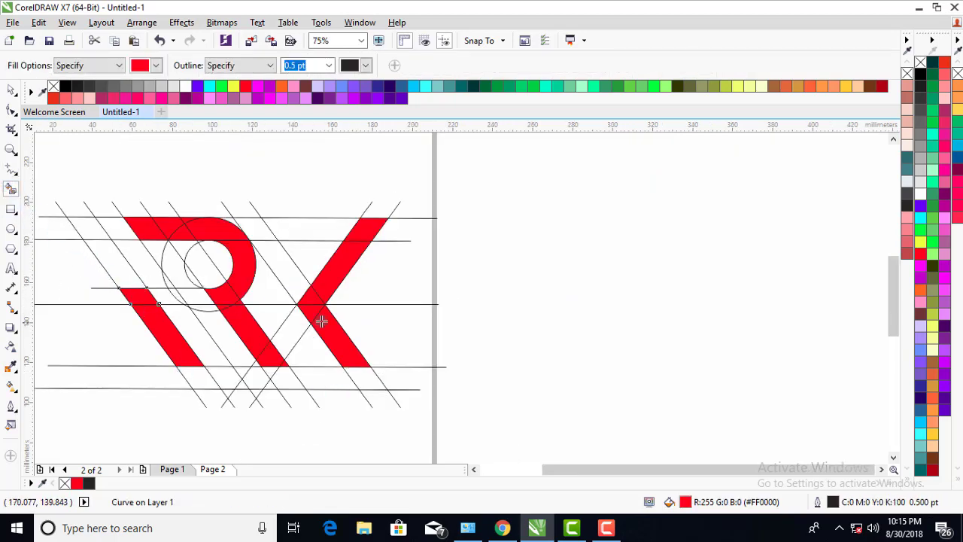
Step: Fill the small areas atop the R's left leg red to form a crossbar
{"action": "scroll", "coordinate": [245, 301], "scroll_direction": "down", "scroll_amount": 2}
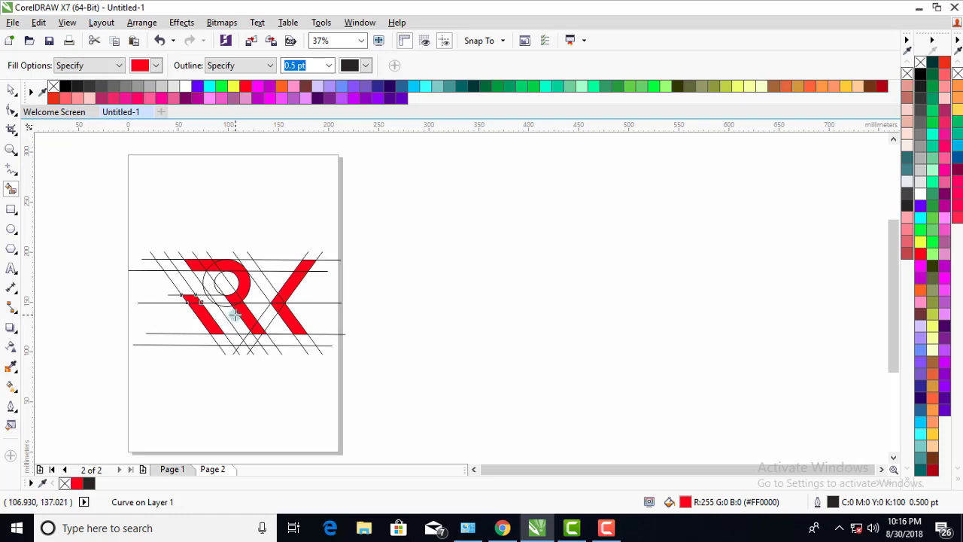
{"action": "scroll", "coordinate": [219, 320], "scroll_direction": "up", "scroll_amount": 2}
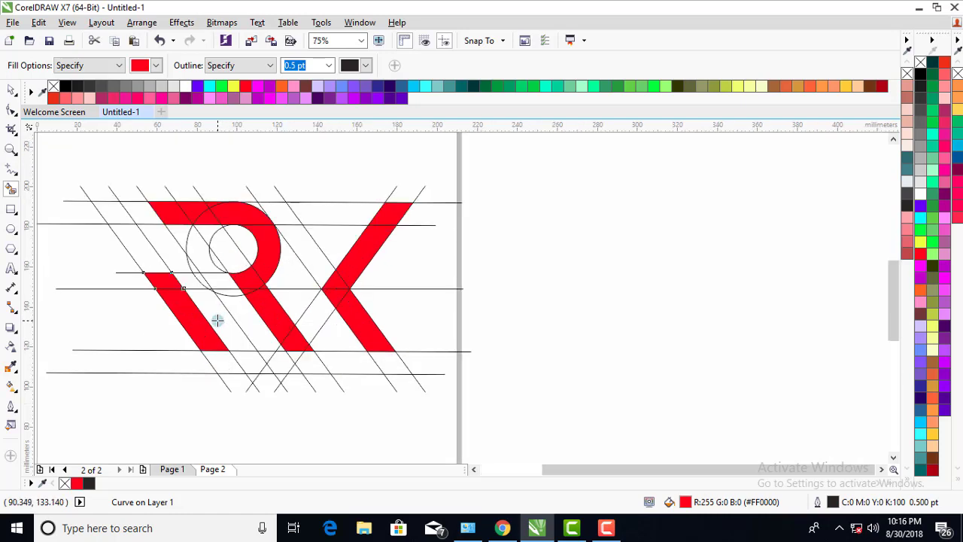
{"action": "left_click", "coordinate": [192, 279]}
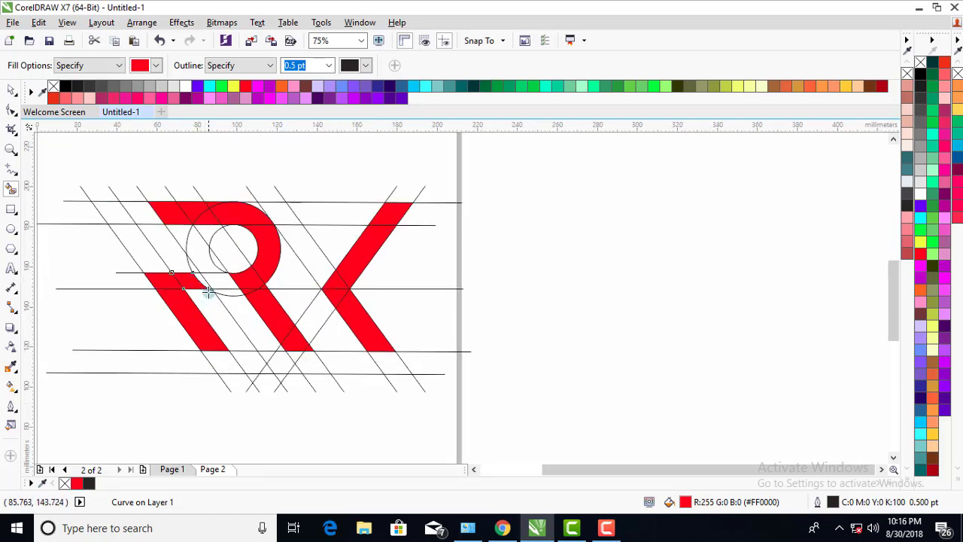
{"action": "left_click", "coordinate": [202, 281]}
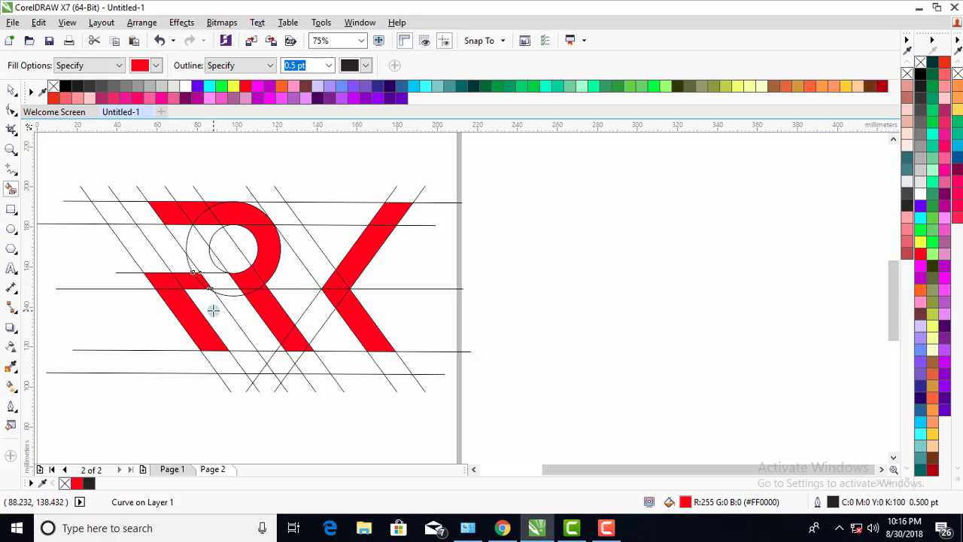
{"action": "left_click", "coordinate": [213, 310]}
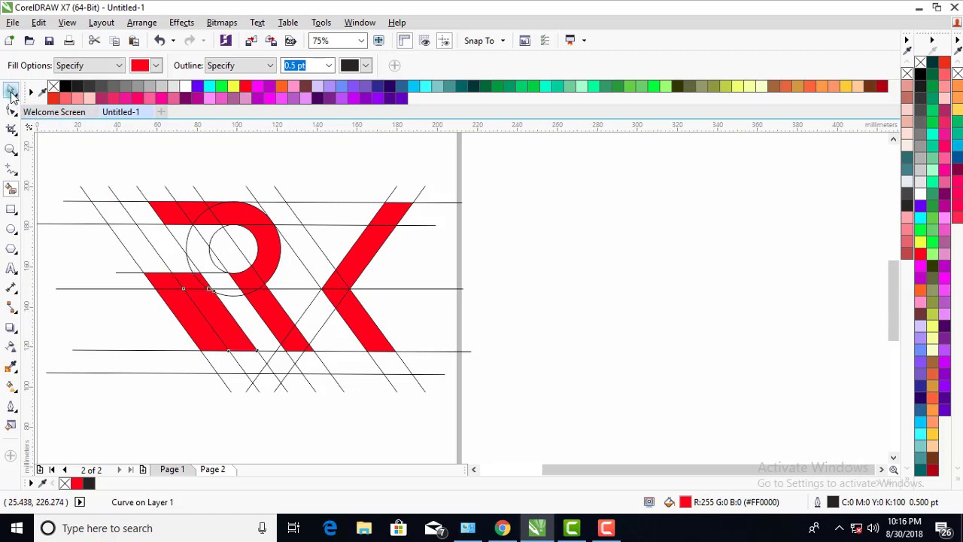
Step: Delete the unwanted stray fill piece on the left leg
{"action": "left_click", "coordinate": [11, 91]}
{"action": "right_click", "coordinate": [175, 305]}
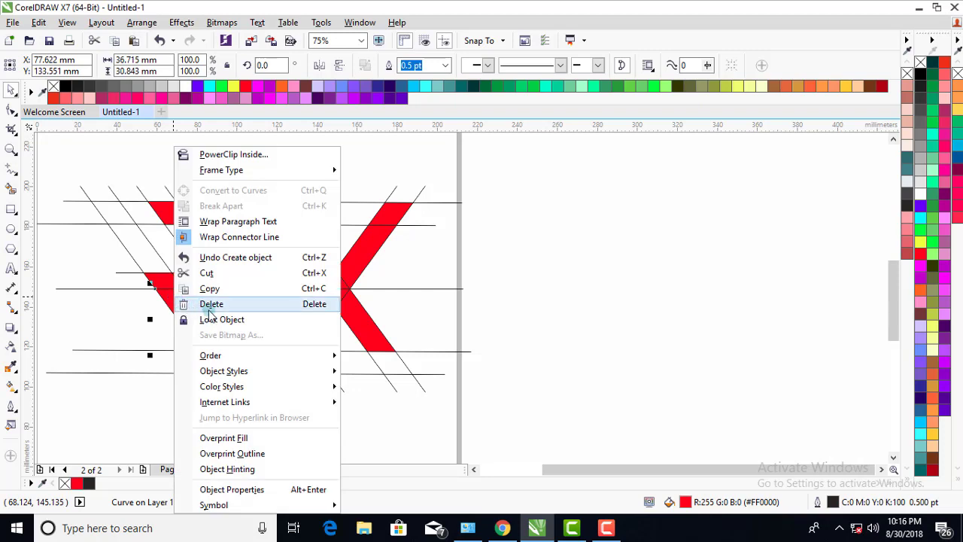
{"action": "left_click", "coordinate": [206, 306]}
{"action": "left_click", "coordinate": [164, 280]}
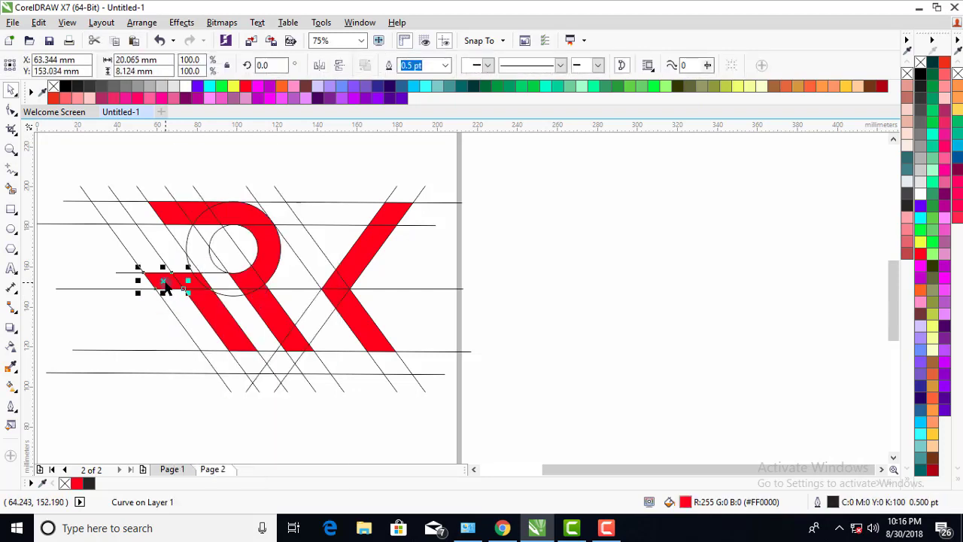
{"action": "left_click", "coordinate": [304, 271]}
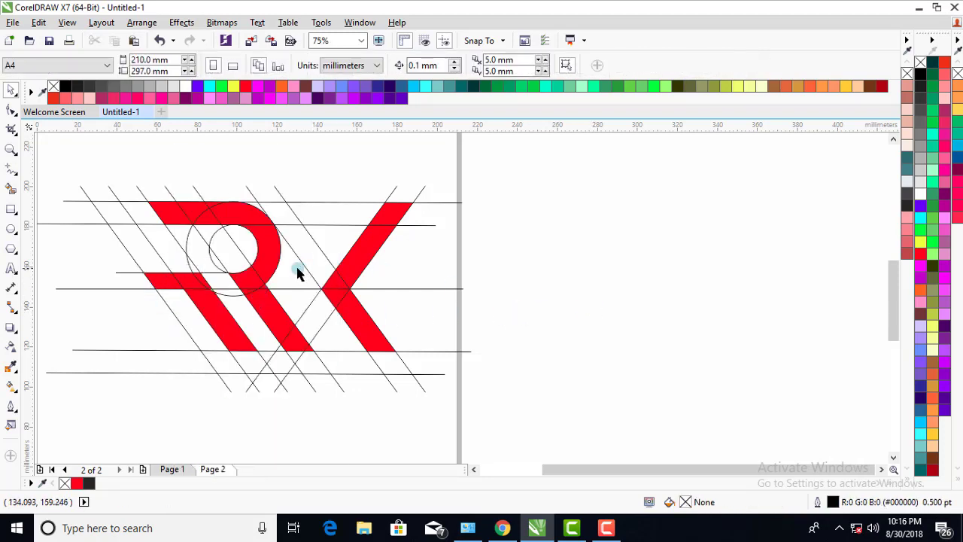
{"action": "scroll", "coordinate": [231, 298], "scroll_direction": "down", "scroll_amount": 2}
{"action": "scroll", "coordinate": [231, 299], "scroll_direction": "up", "scroll_amount": 2}
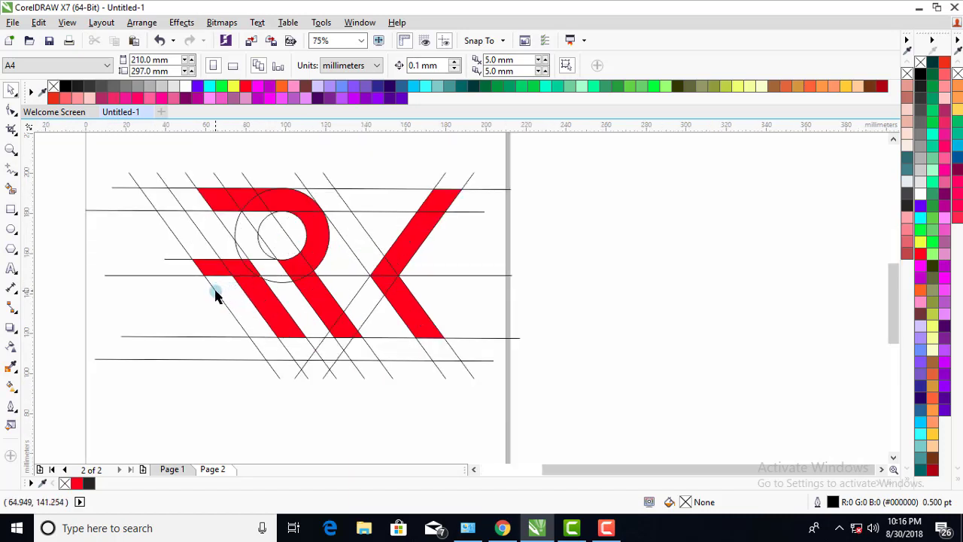
{"action": "scroll", "coordinate": [213, 293], "scroll_direction": "down", "scroll_amount": 2}
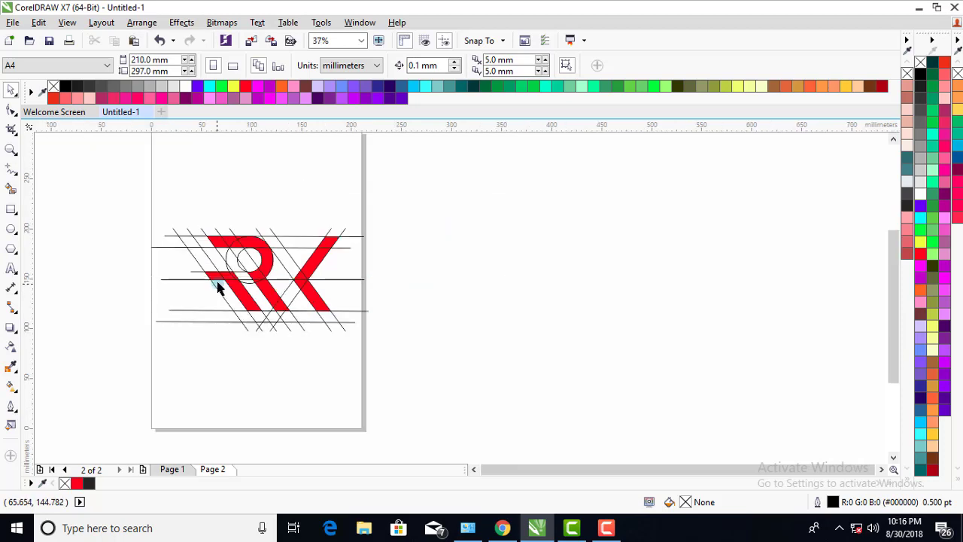
{"action": "scroll", "coordinate": [205, 273], "scroll_direction": "up", "scroll_amount": 2}
{"action": "left_click_drag", "start_coordinate": [203, 269], "coordinate": [126, 307]}
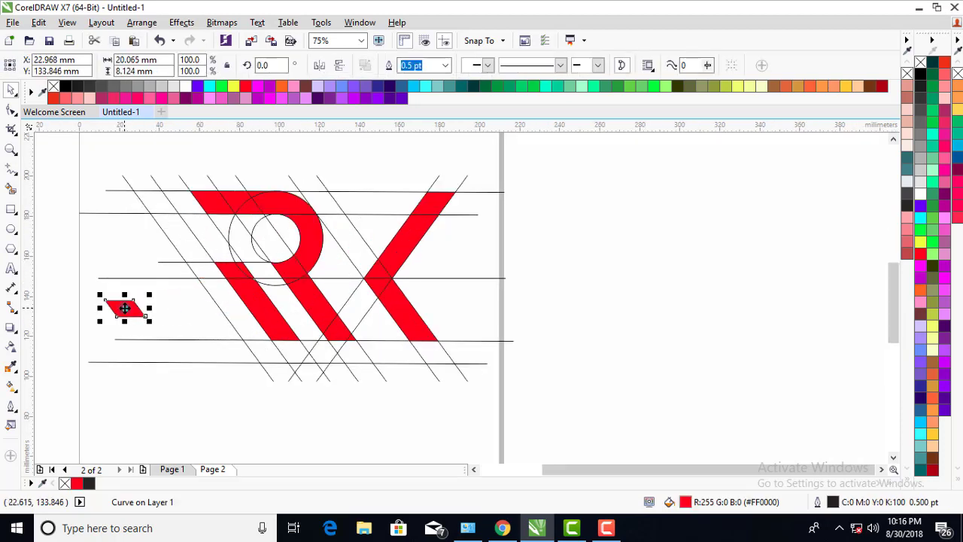
{"action": "key", "text": "ctrl+z"}
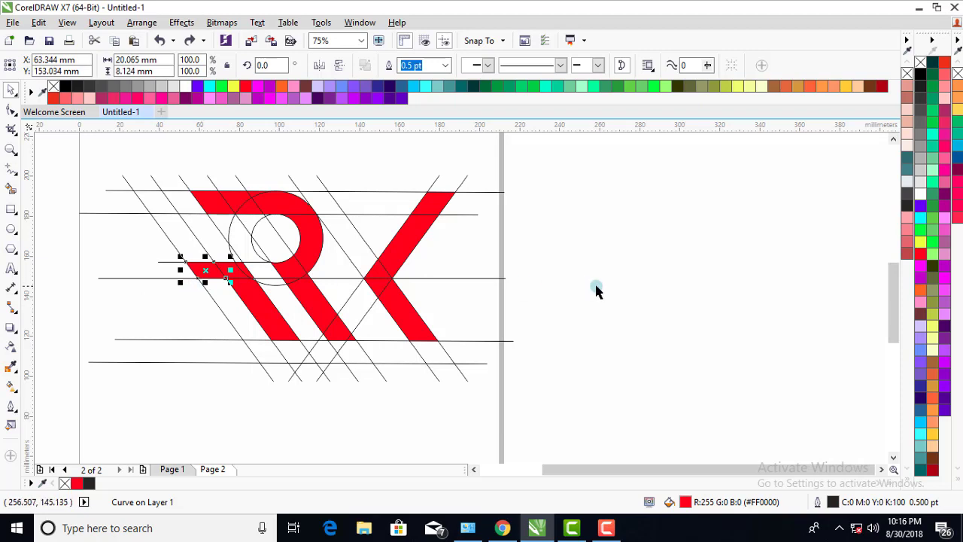
{"action": "left_click", "coordinate": [596, 289]}
{"action": "scroll", "coordinate": [202, 277], "scroll_direction": "down", "scroll_amount": 2}
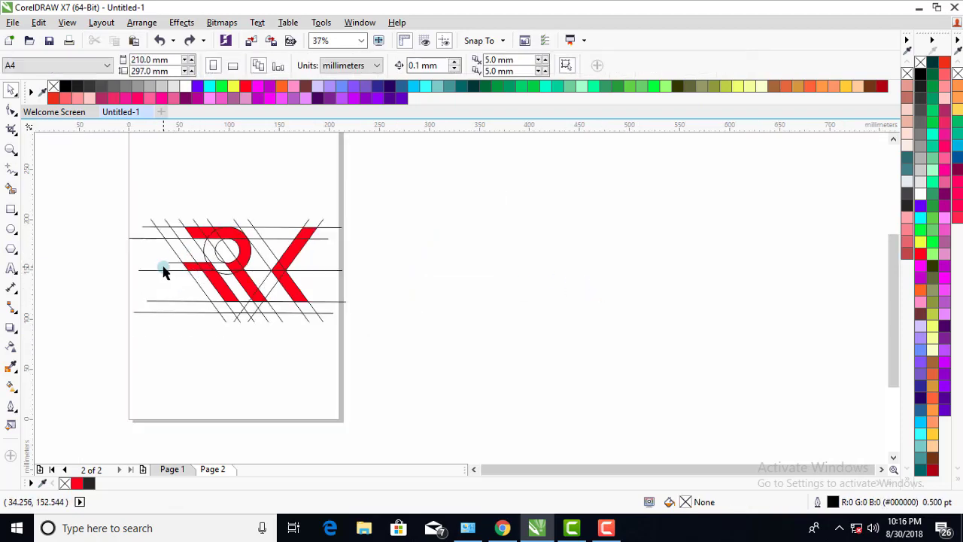
{"action": "scroll", "coordinate": [194, 275], "scroll_direction": "up", "scroll_amount": 2}
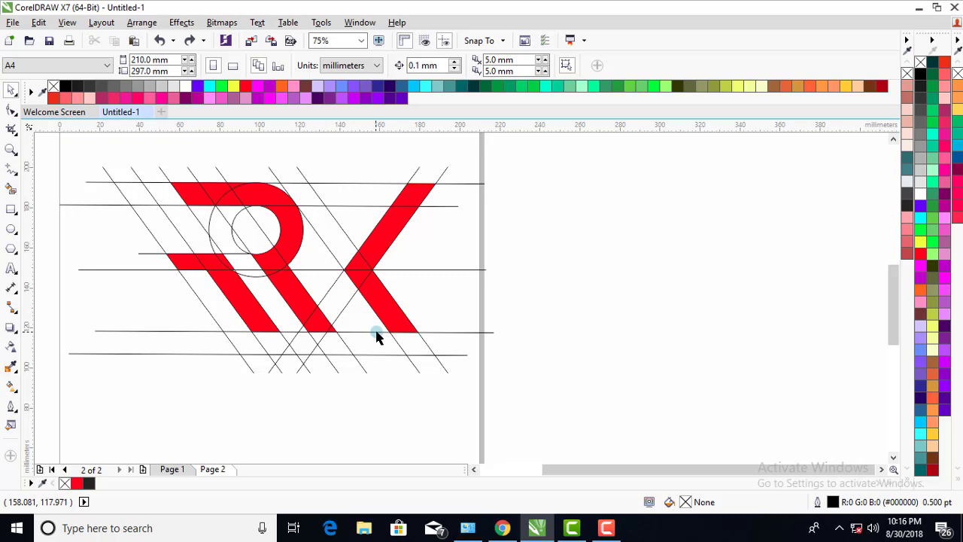
{"action": "left_click", "coordinate": [187, 266]}
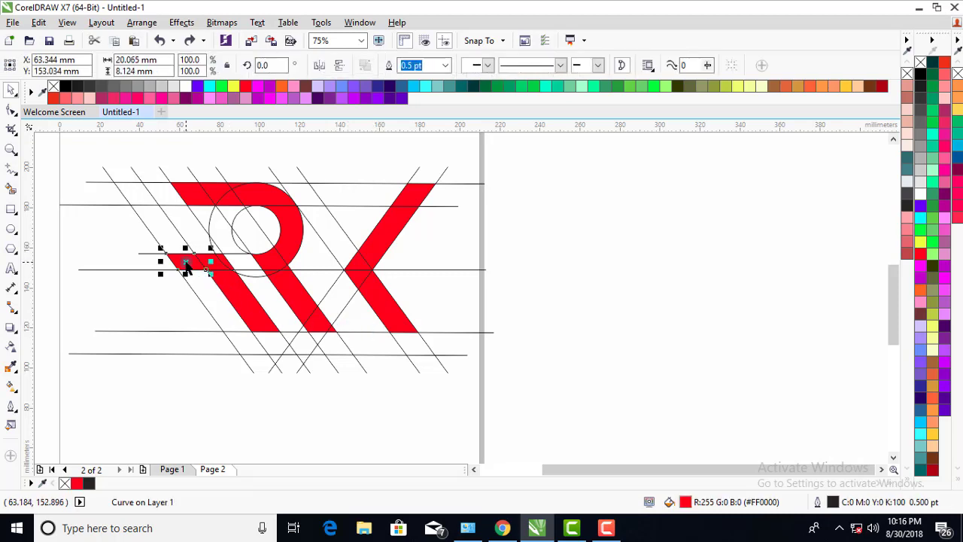
{"action": "key", "text": "Escape"}
{"action": "scroll", "coordinate": [318, 241], "scroll_direction": "down", "scroll_amount": 2}
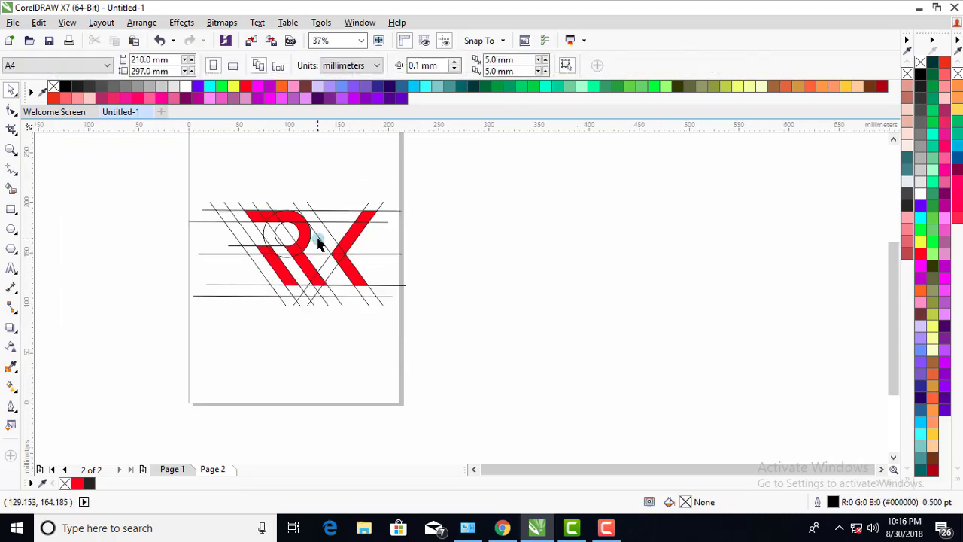